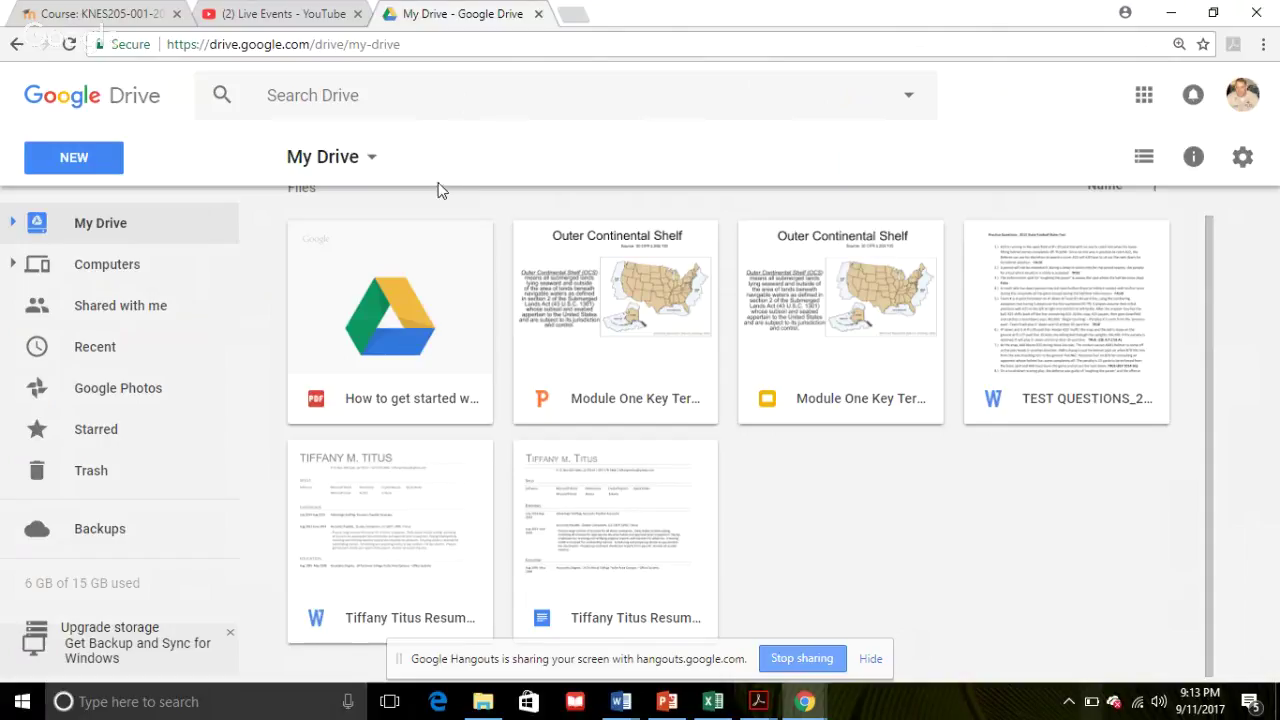
Create a blank Google Docs document from Google Drive and hide the screen-sharing notice.
{"action": "left_click", "coordinate": [96, 161]}
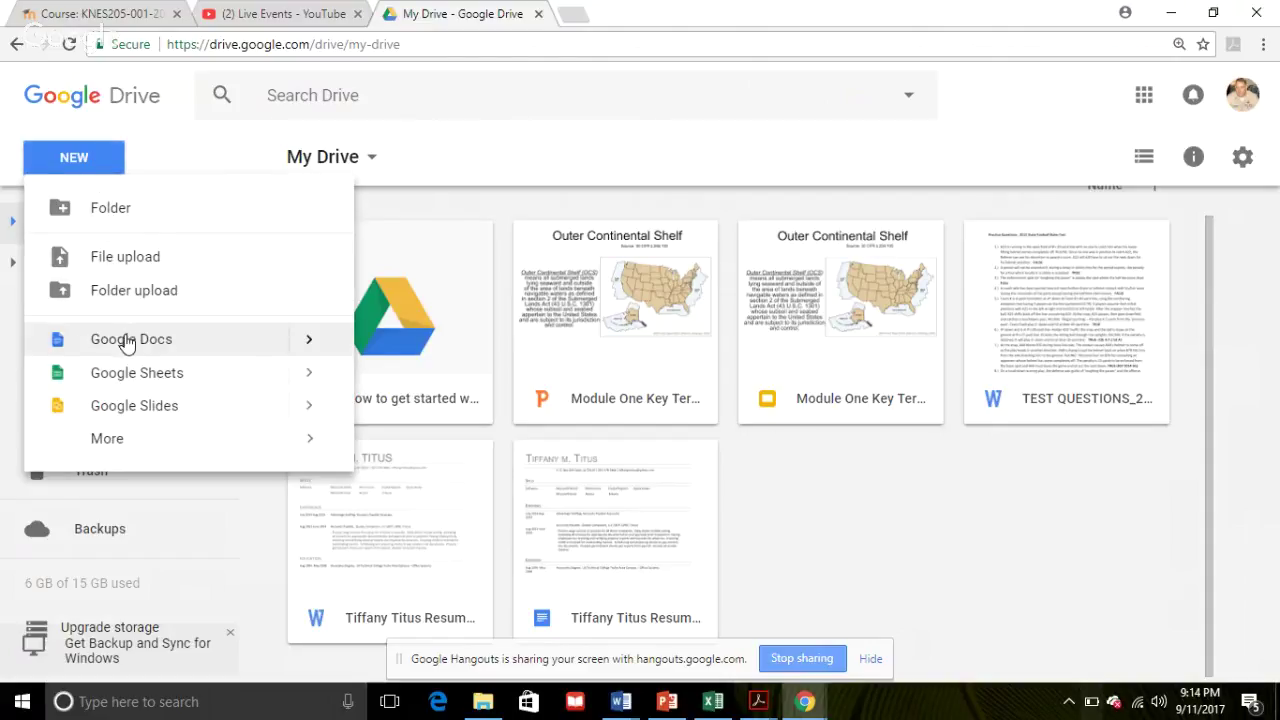
{"action": "left_click", "coordinate": [310, 340]}
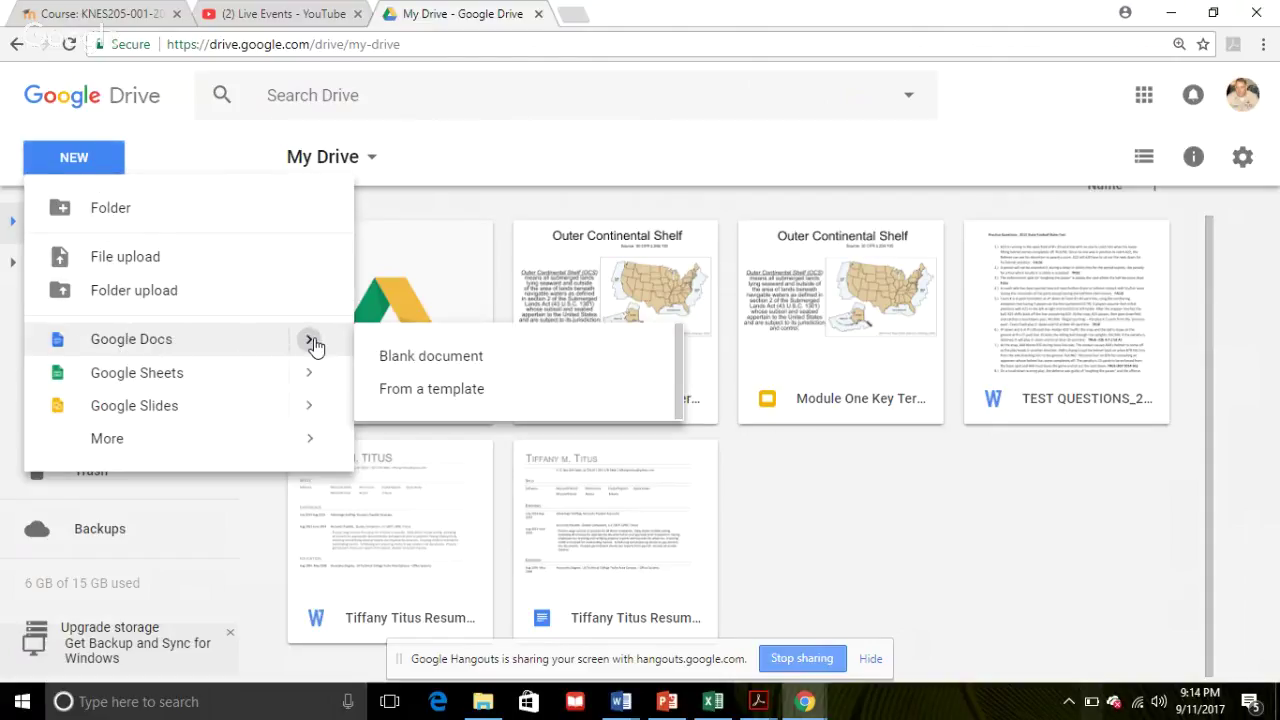
{"action": "left_click", "coordinate": [424, 358]}
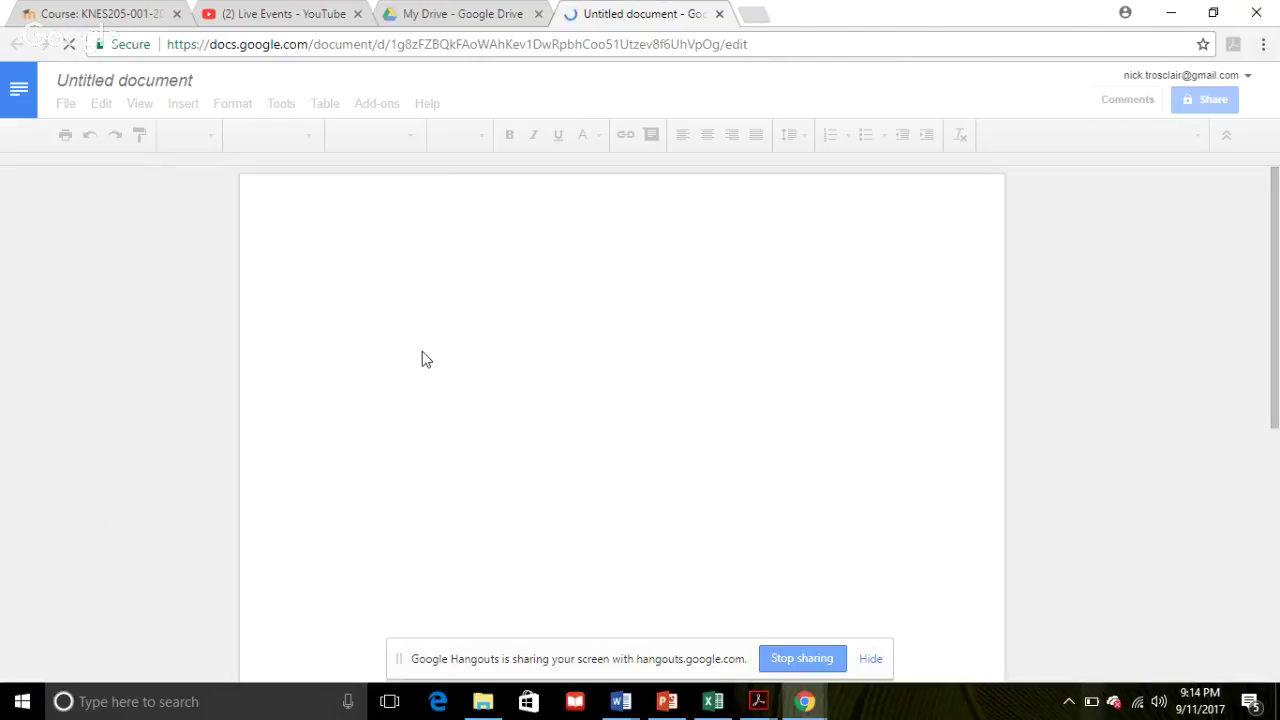
{"action": "left_click", "coordinate": [870, 659]}
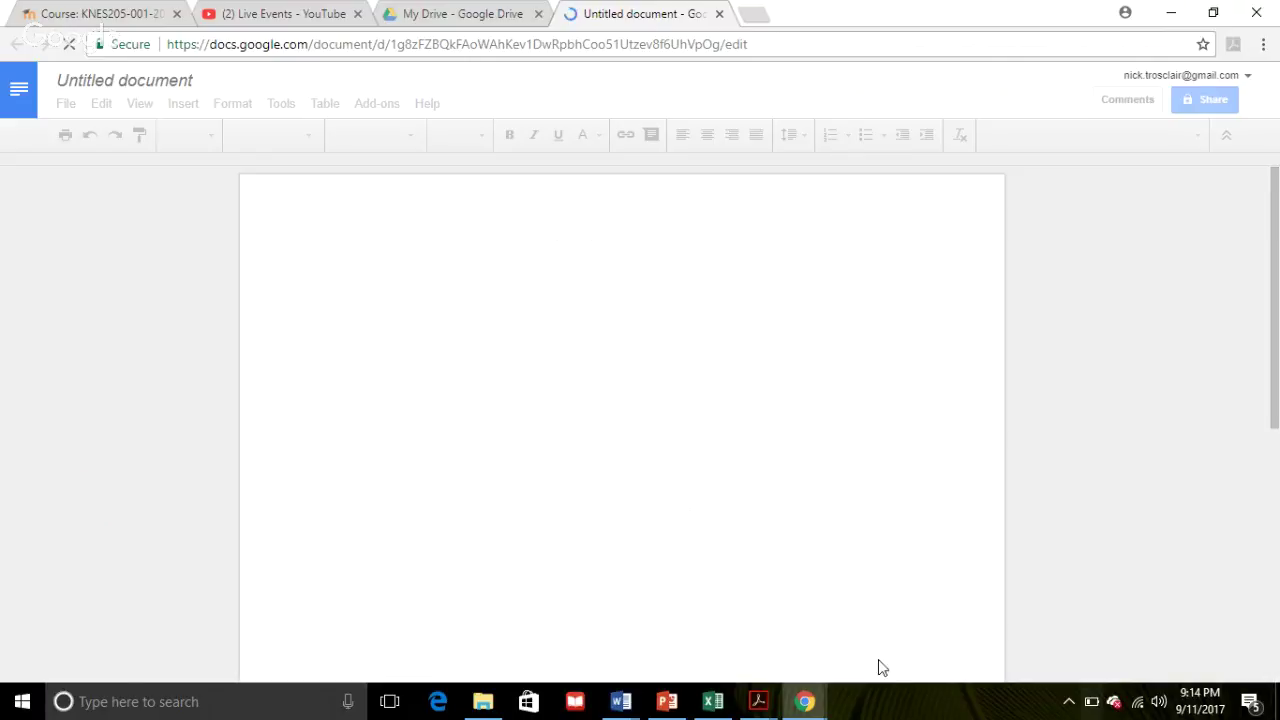
Rename the untitled document as "Google Doc".
{"action": "left_click", "coordinate": [170, 87]}
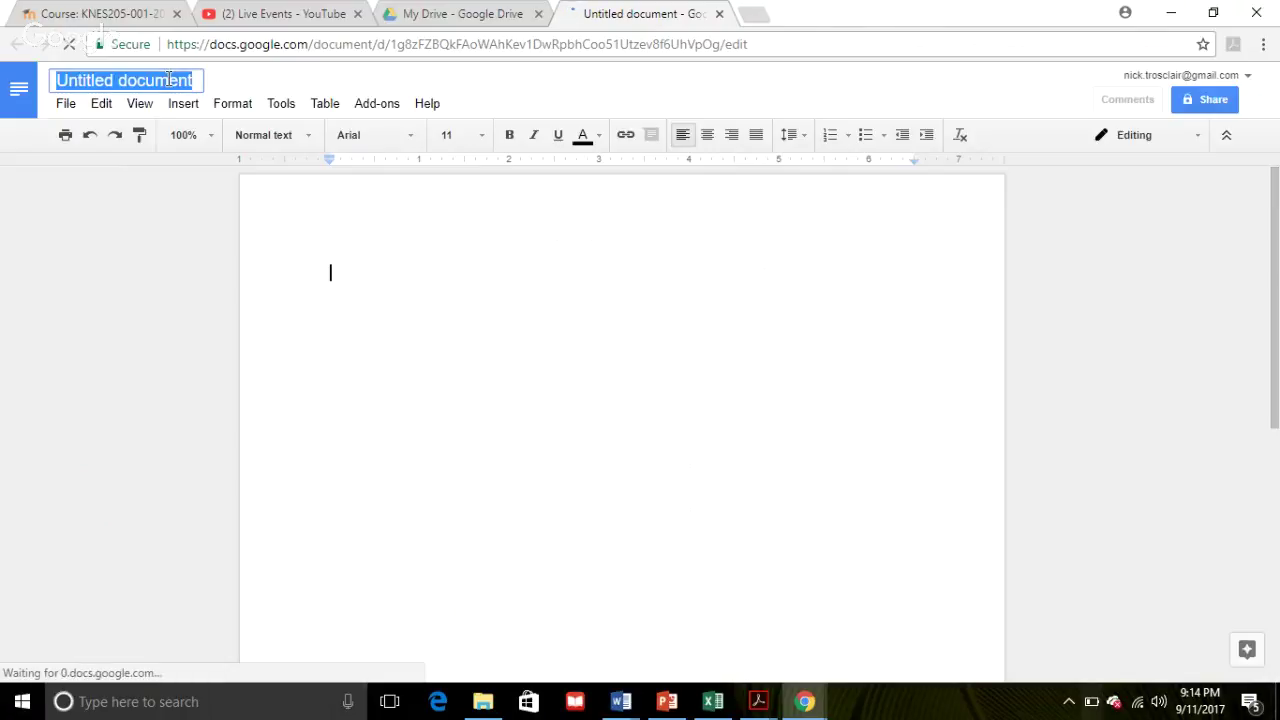
{"action": "type", "text": "Good"}
{"action": "key", "text": "BackSpace"}
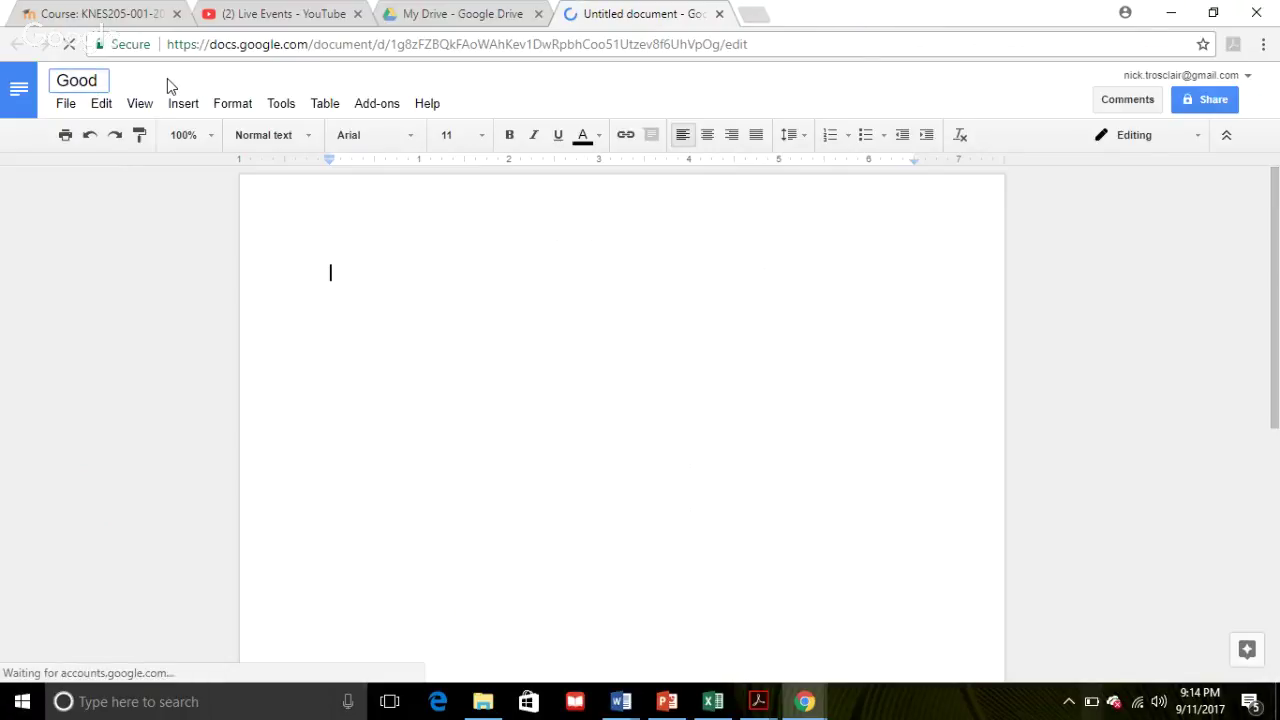
{"action": "type", "text": "gle Doc"}
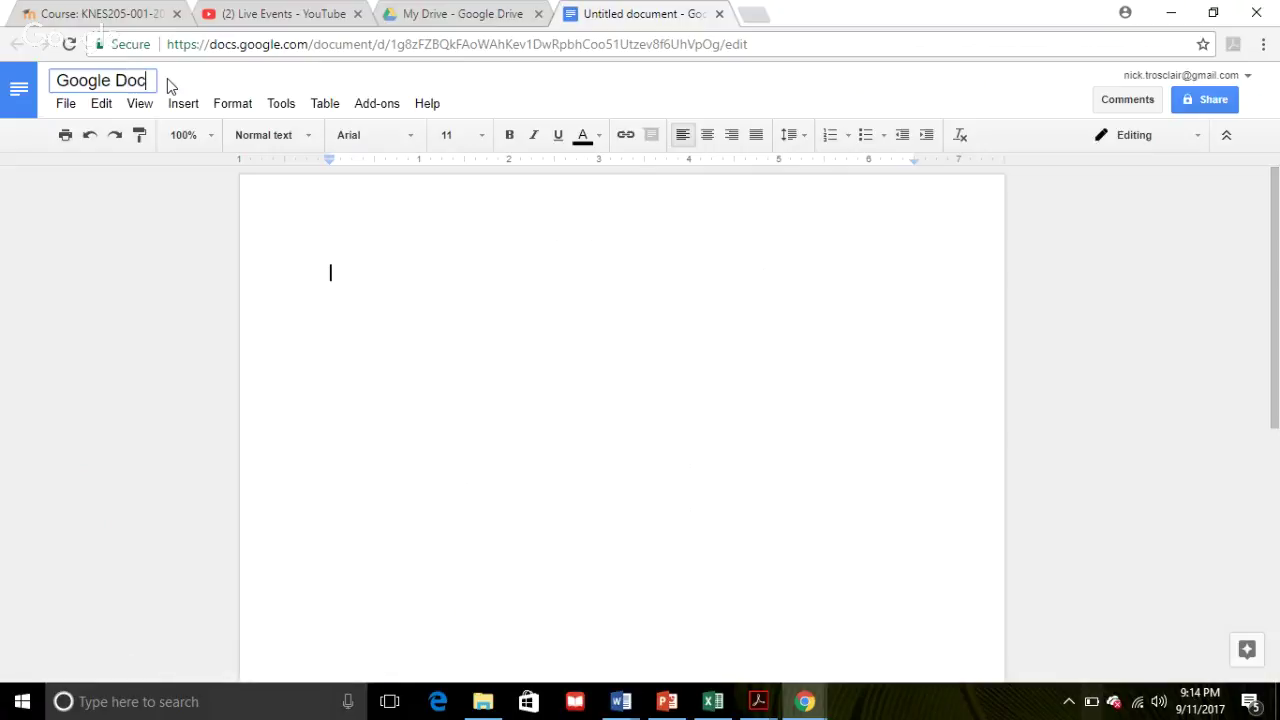
{"action": "left_click", "coordinate": [383, 275]}
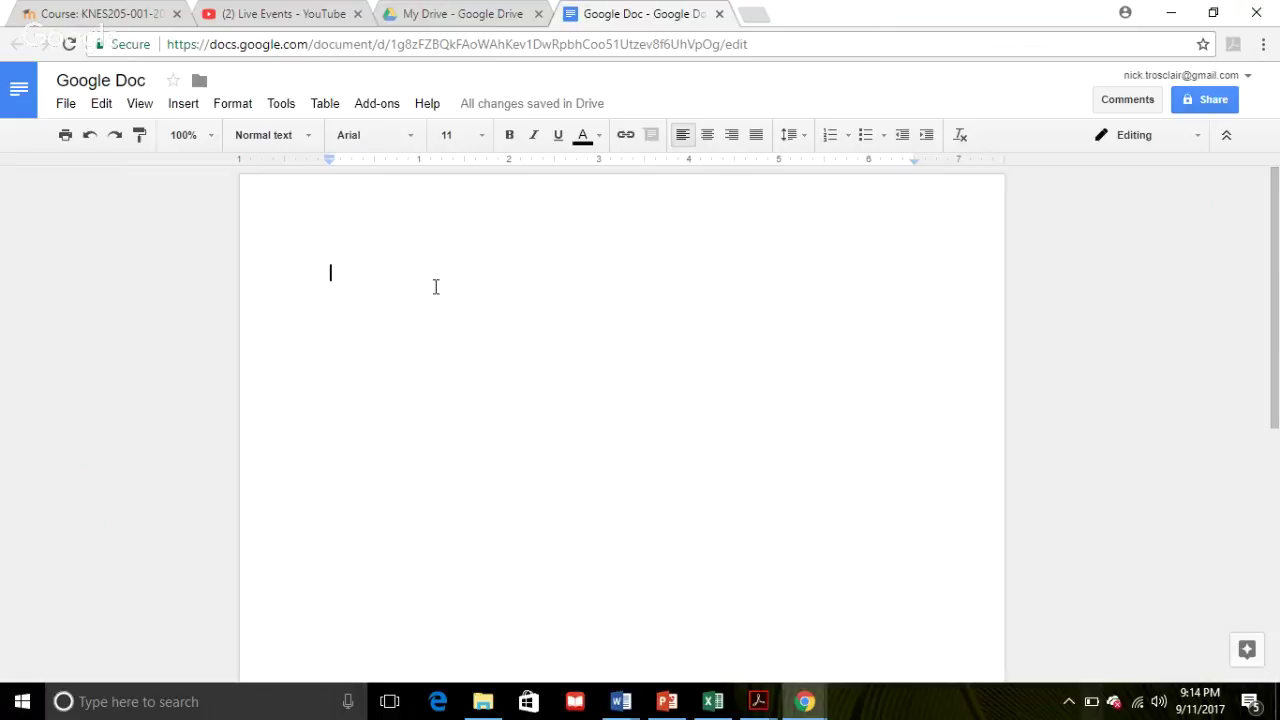
Return to My Drive and switch the files from grid to list layout.
{"action": "left_click", "coordinate": [481, 19]}
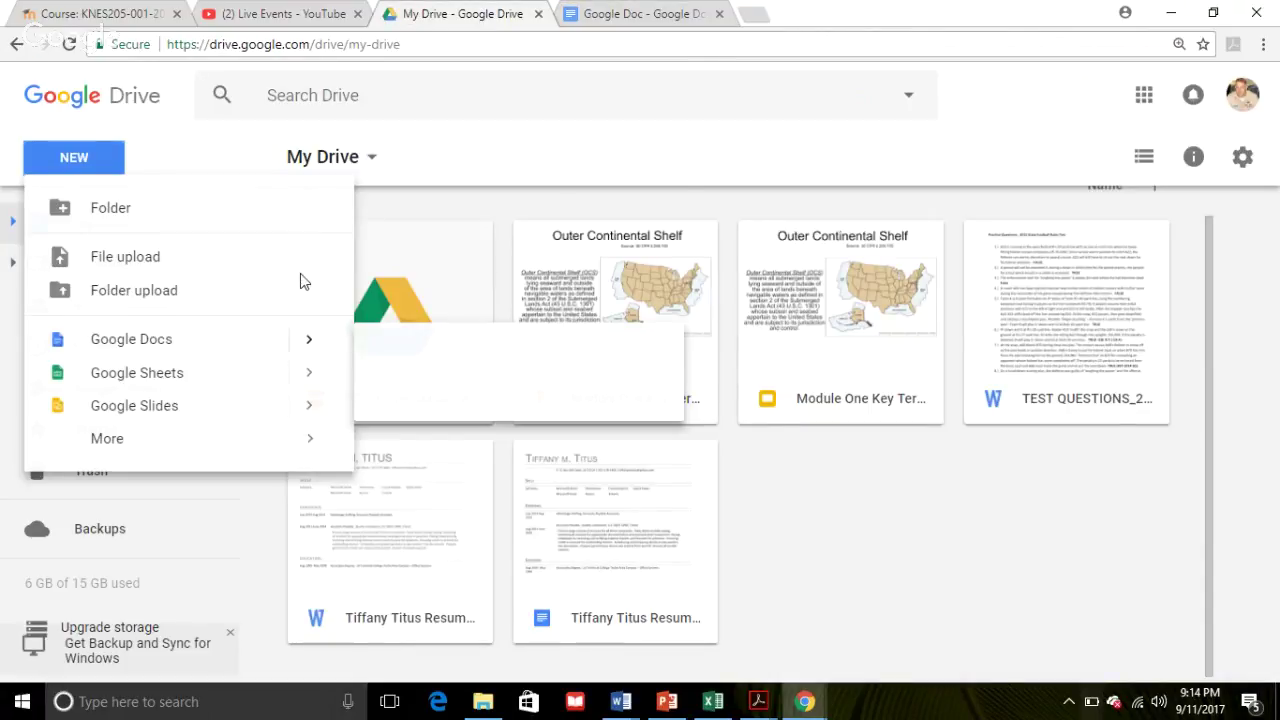
{"action": "left_click", "coordinate": [358, 165]}
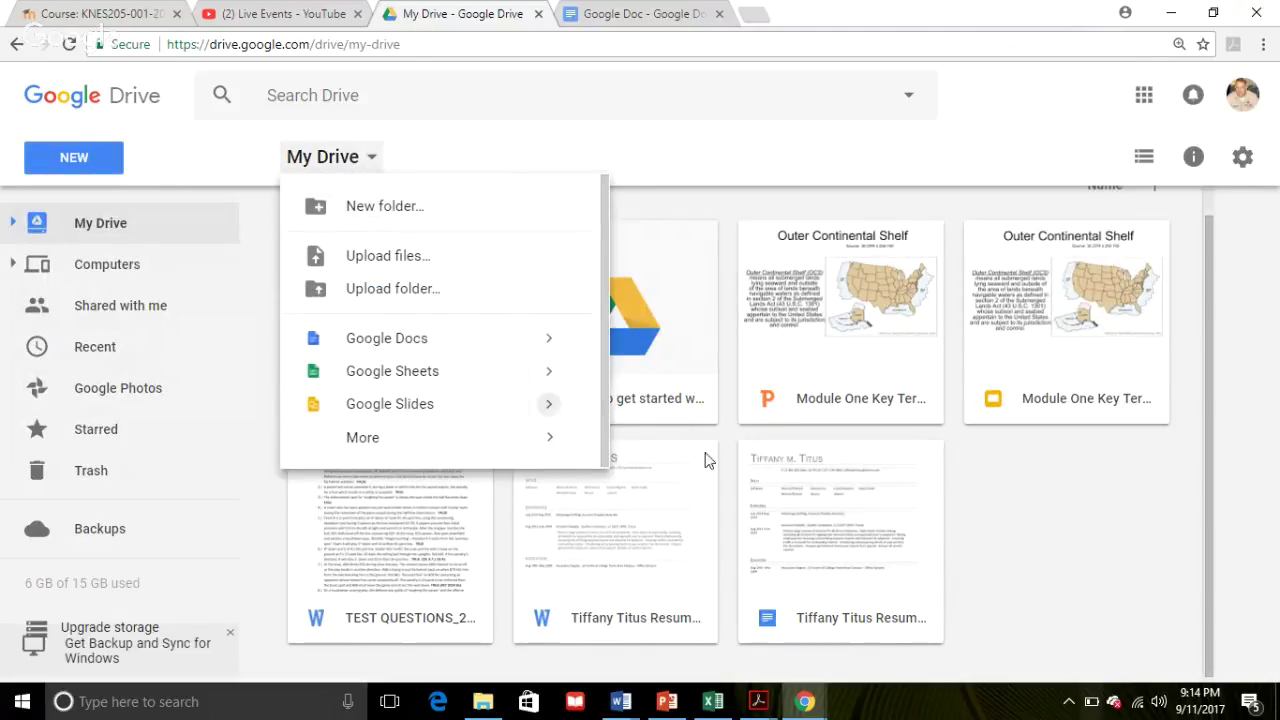
{"action": "left_click", "coordinate": [1085, 500]}
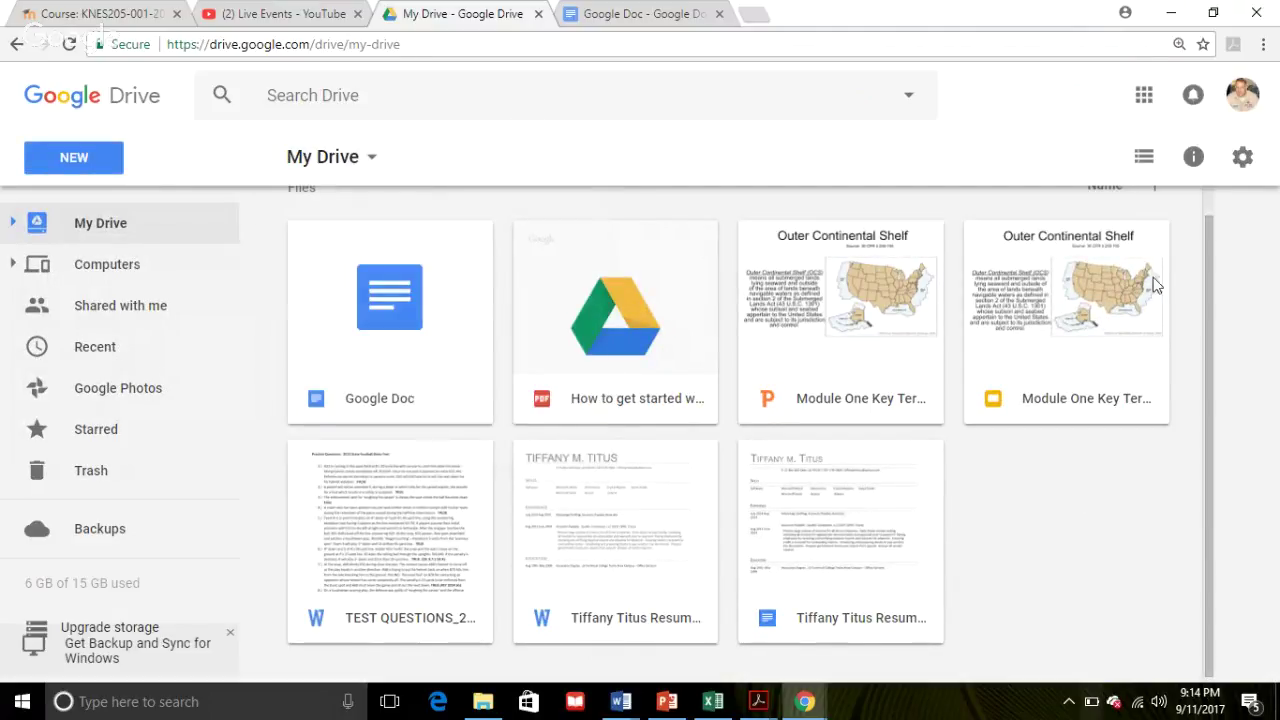
{"action": "left_click", "coordinate": [1147, 160]}
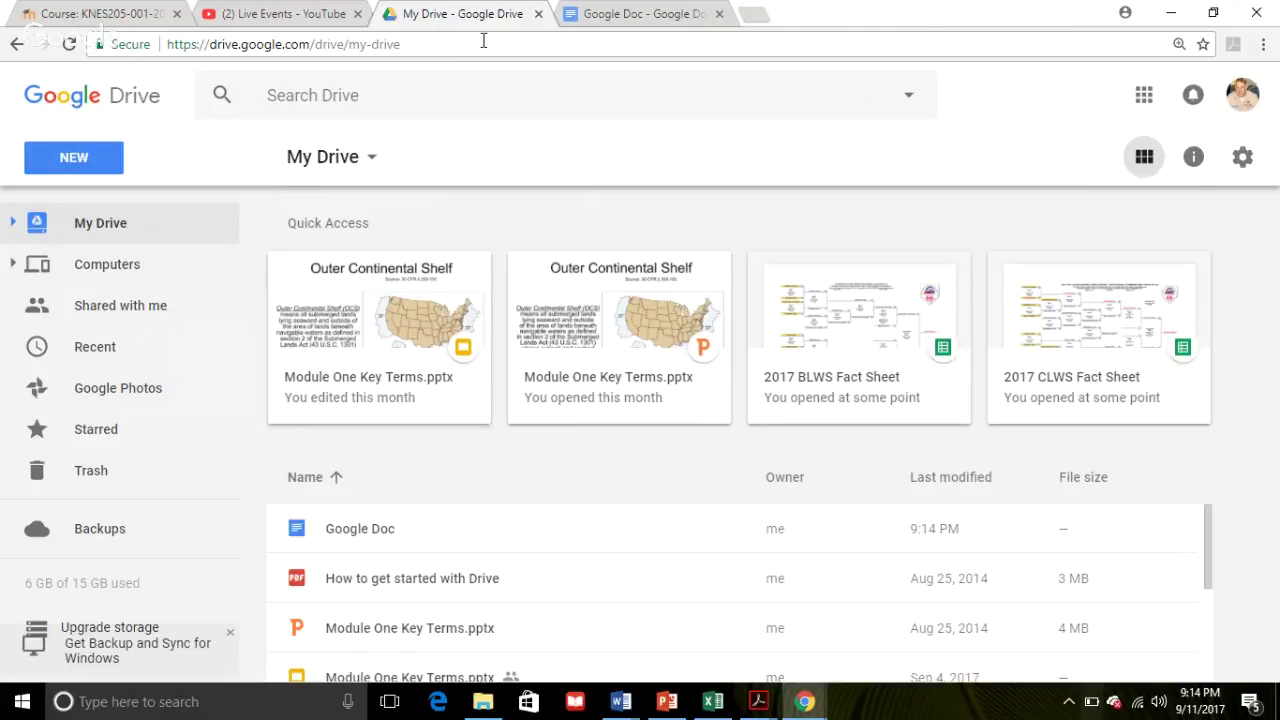
Go back to the Google Doc document and enter the text "The yellow bird" in its body.
{"action": "left_click", "coordinate": [636, 14]}
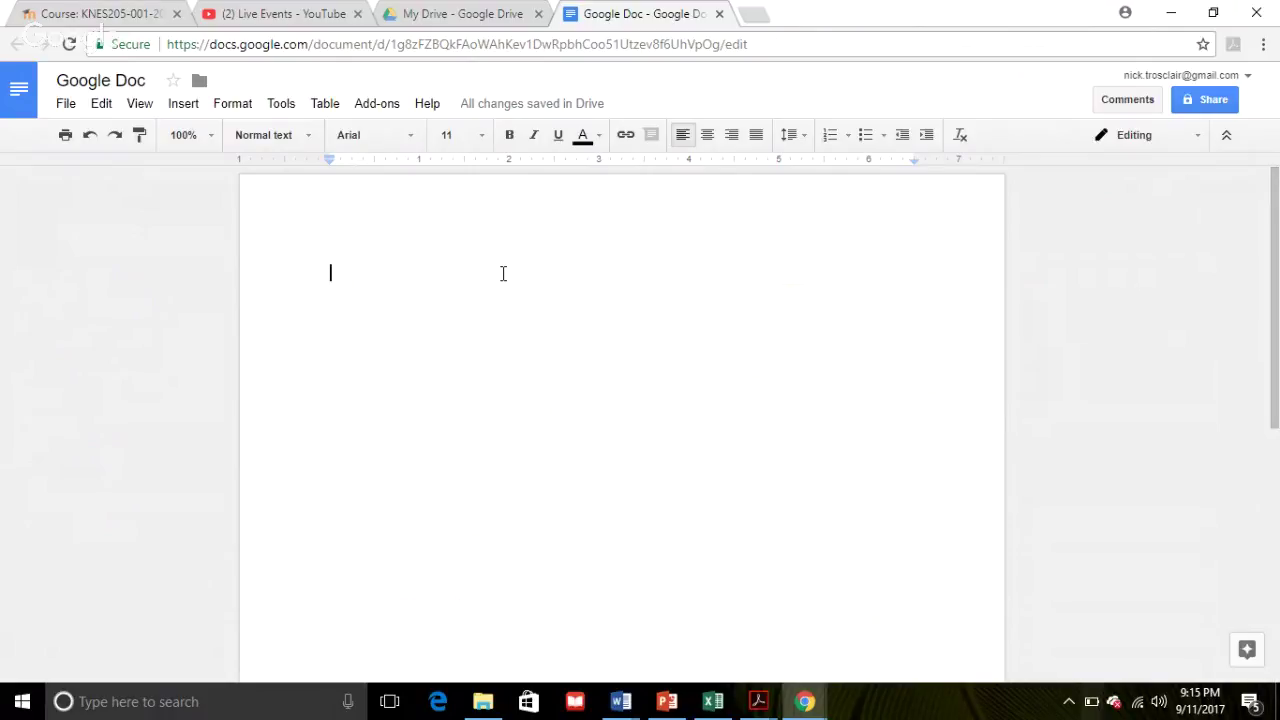
{"action": "type", "text": "The"}
{"action": "type", "text": "yellow "}
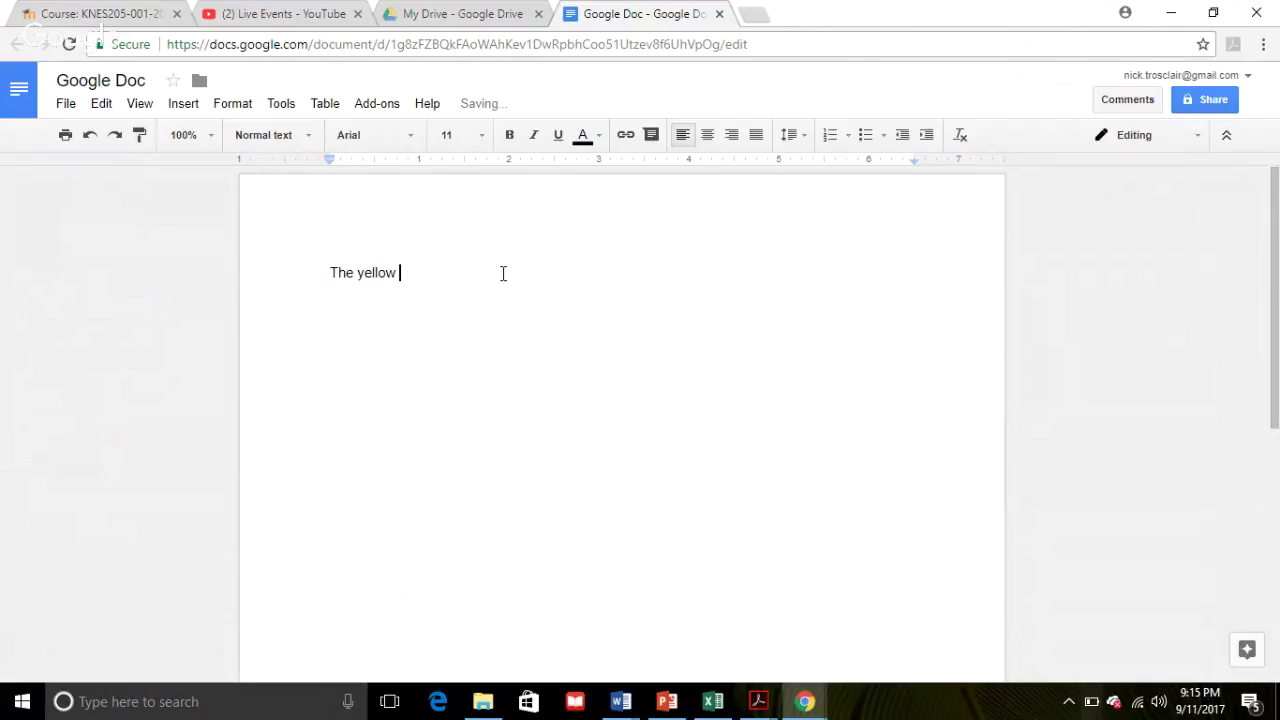
{"action": "type", "text": "bird"}
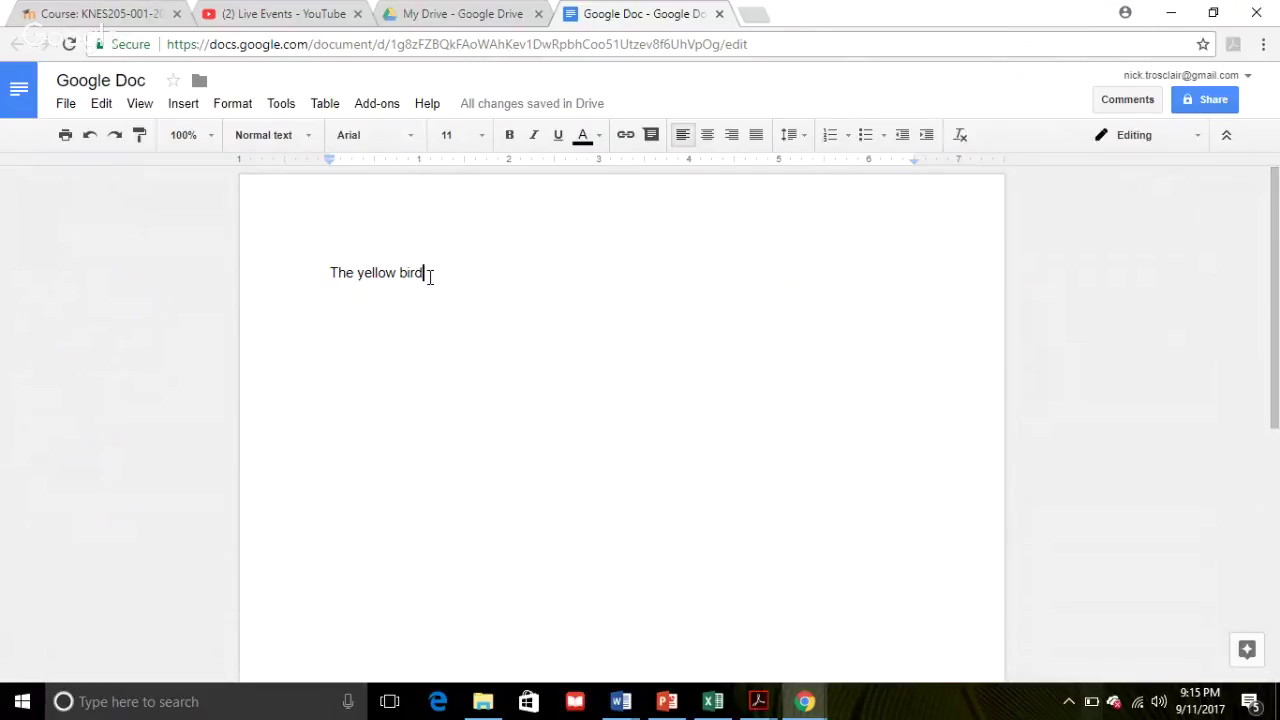
Change the font of the text "The yellow bird" to Comic Sans MS.
{"action": "left_click_drag", "start_coordinate": [429, 280], "coordinate": [320, 274]}
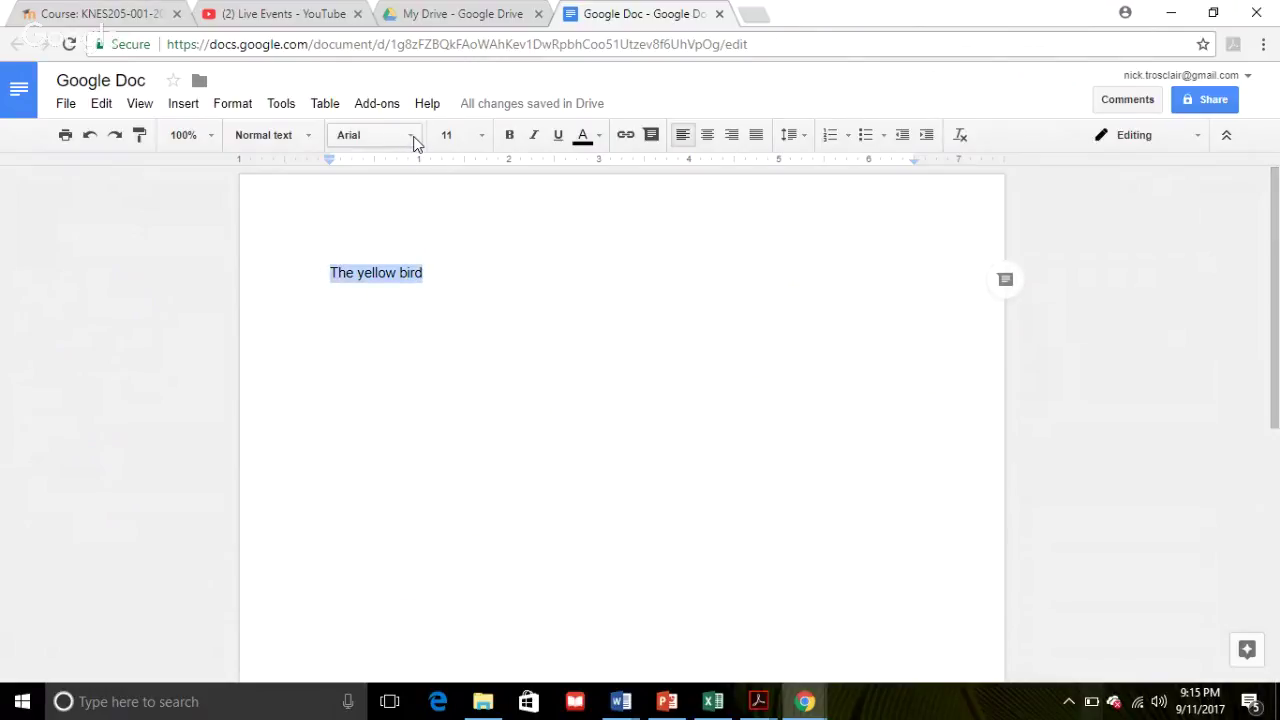
{"action": "left_click", "coordinate": [410, 136]}
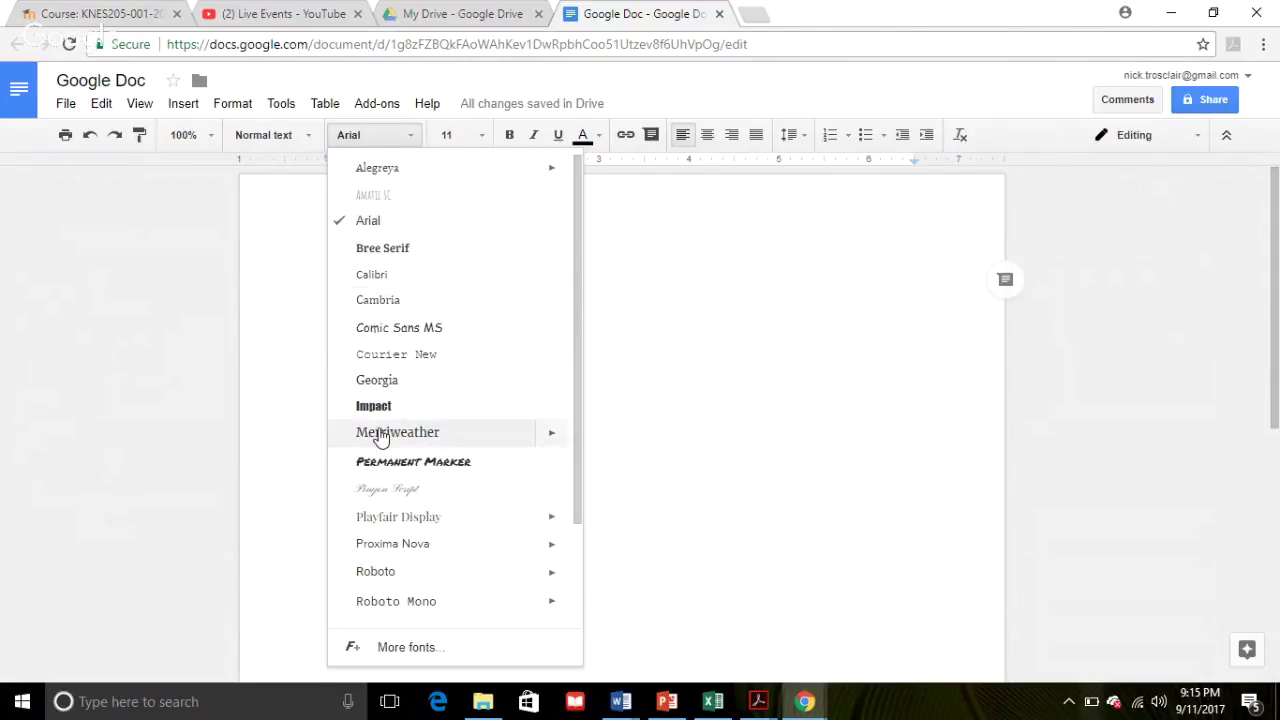
{"action": "left_click", "coordinate": [378, 334]}
{"action": "left_click", "coordinate": [539, 291]}
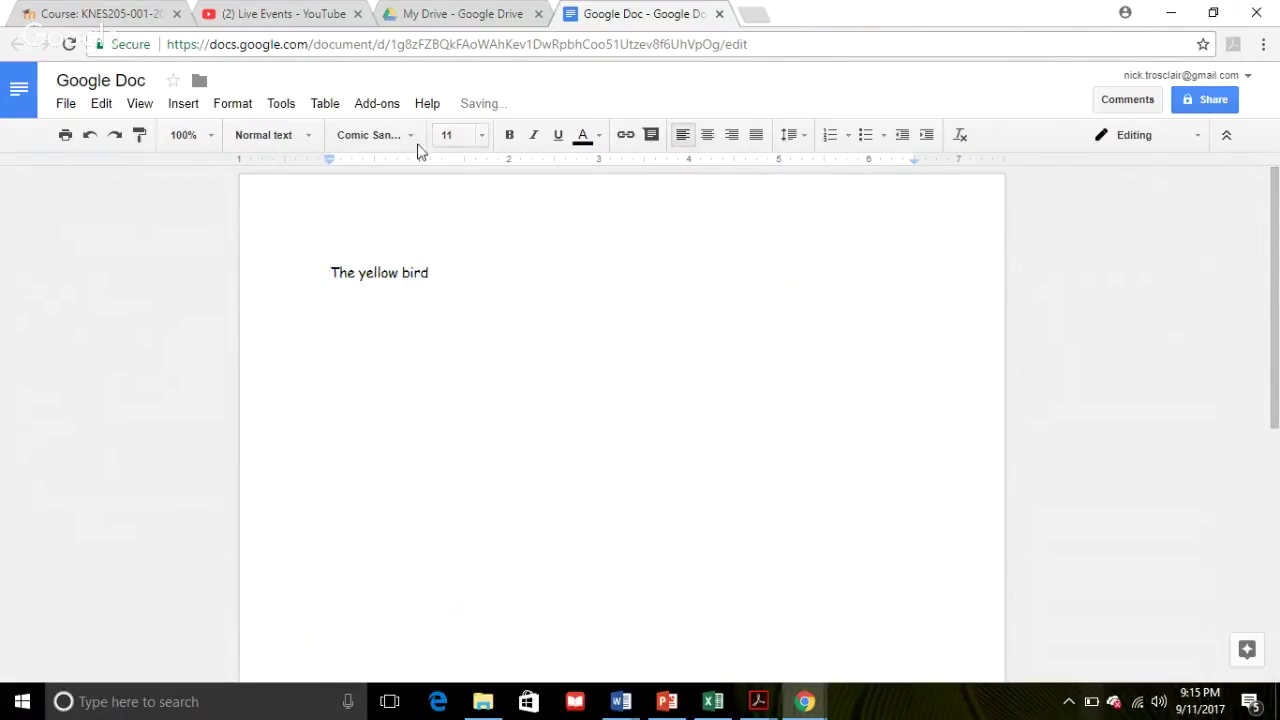
Set the font size of the text "The yellow bird" to 14.
{"action": "left_click", "coordinate": [481, 135]}
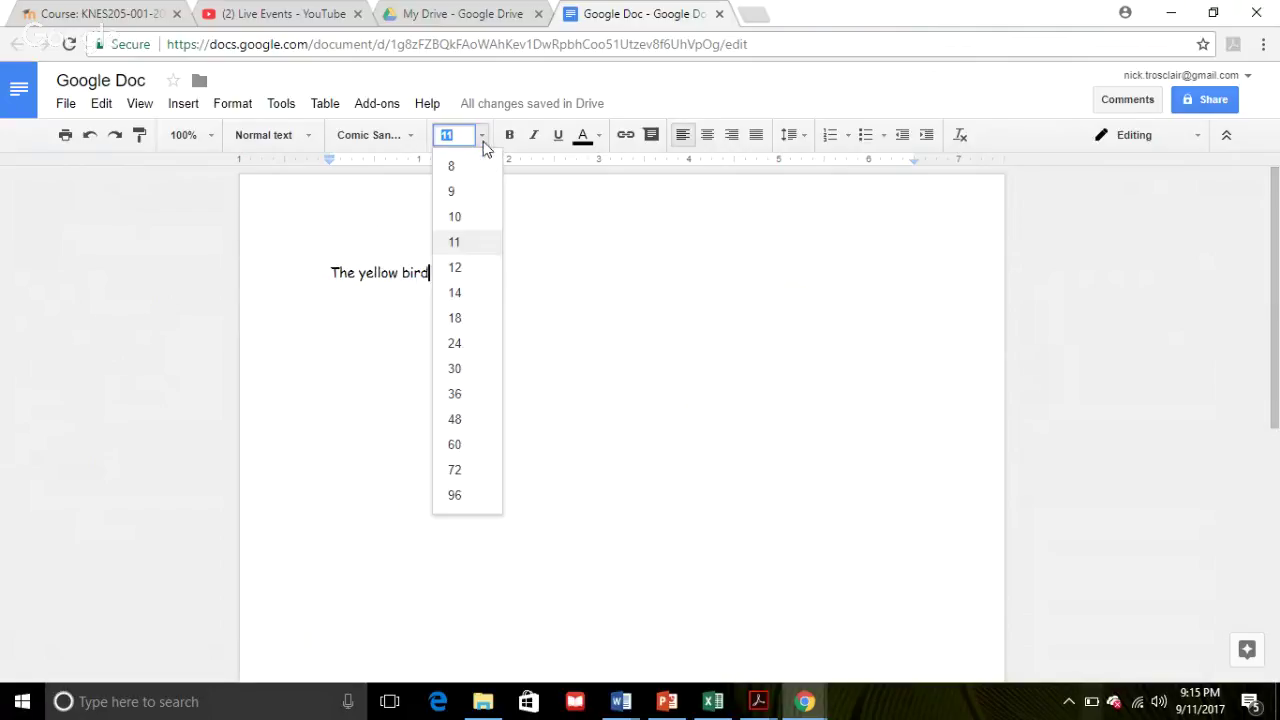
{"action": "left_click", "coordinate": [457, 268]}
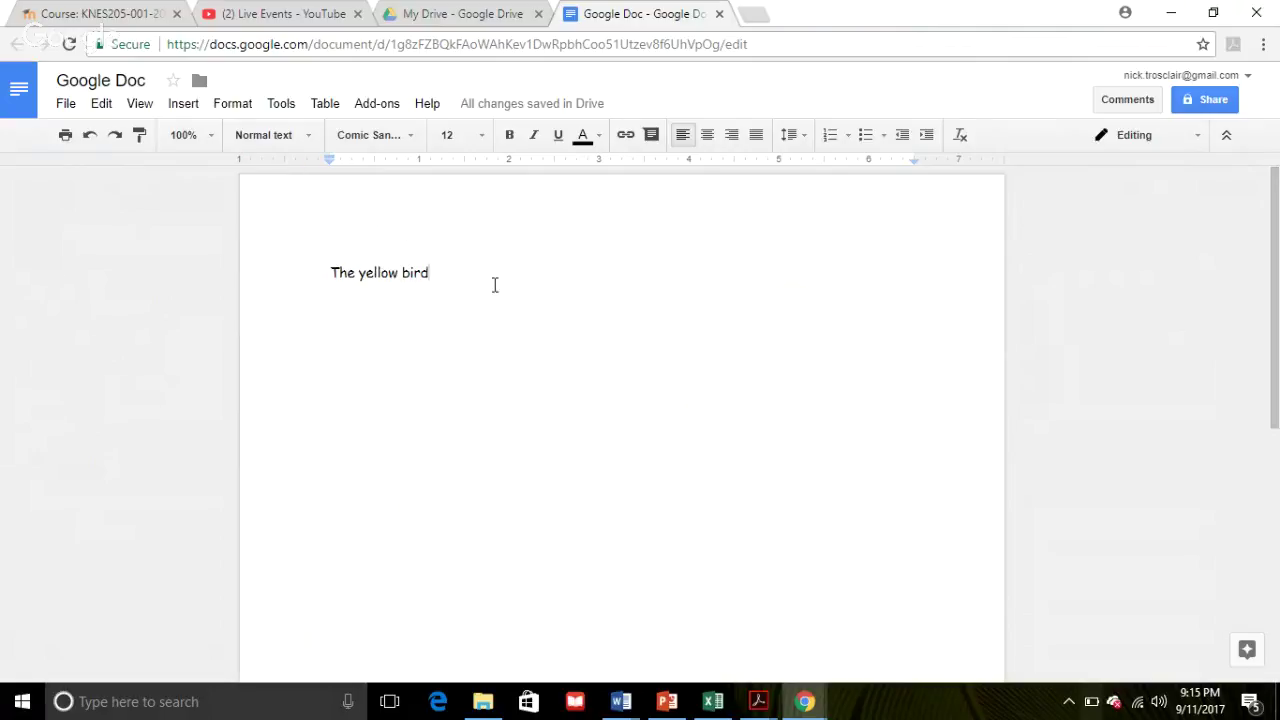
{"action": "left_click_drag", "start_coordinate": [432, 273], "coordinate": [294, 257]}
{"action": "left_click", "coordinate": [481, 135]}
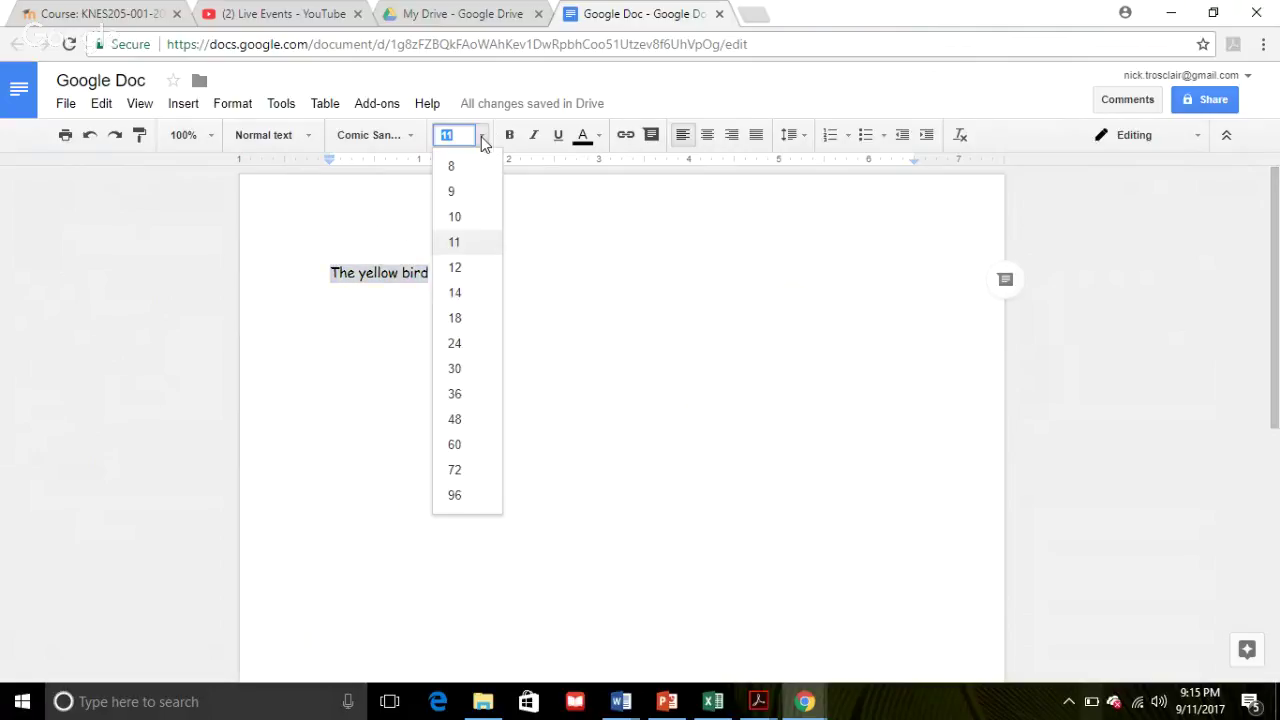
{"action": "left_click", "coordinate": [457, 293]}
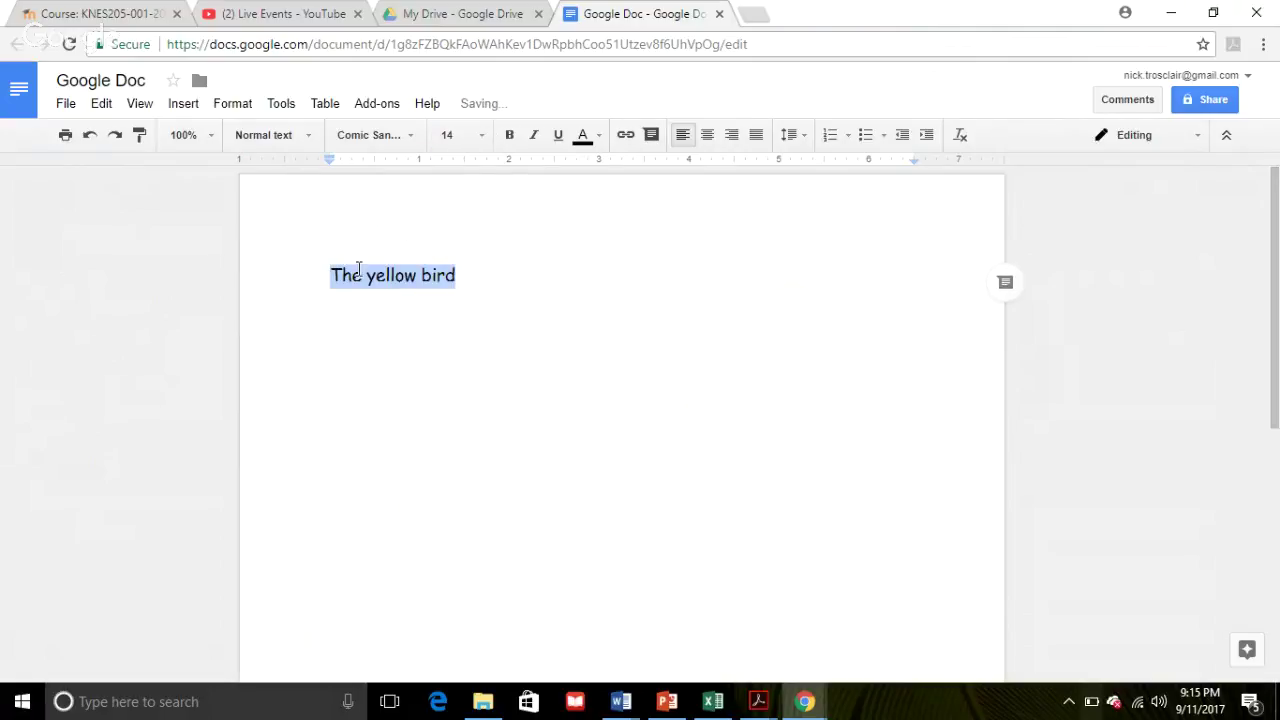
{"action": "left_click", "coordinate": [605, 332]}
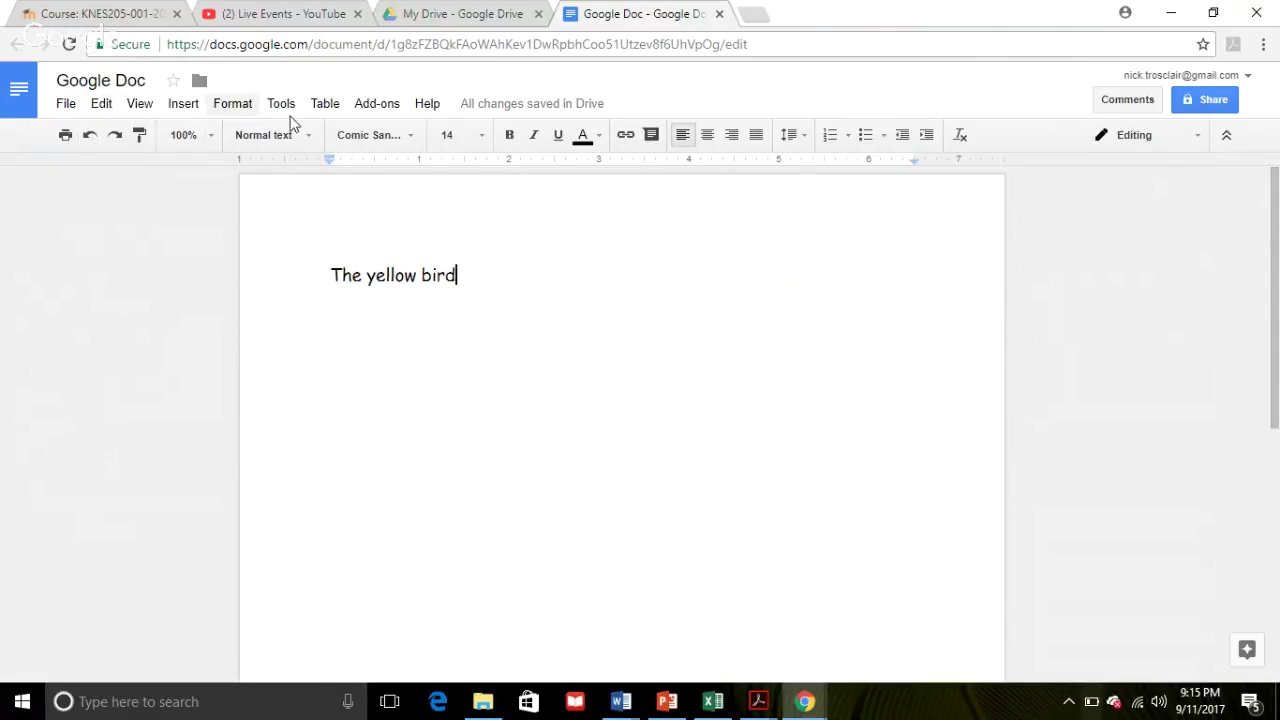
{"action": "left_click", "coordinate": [66, 105]}
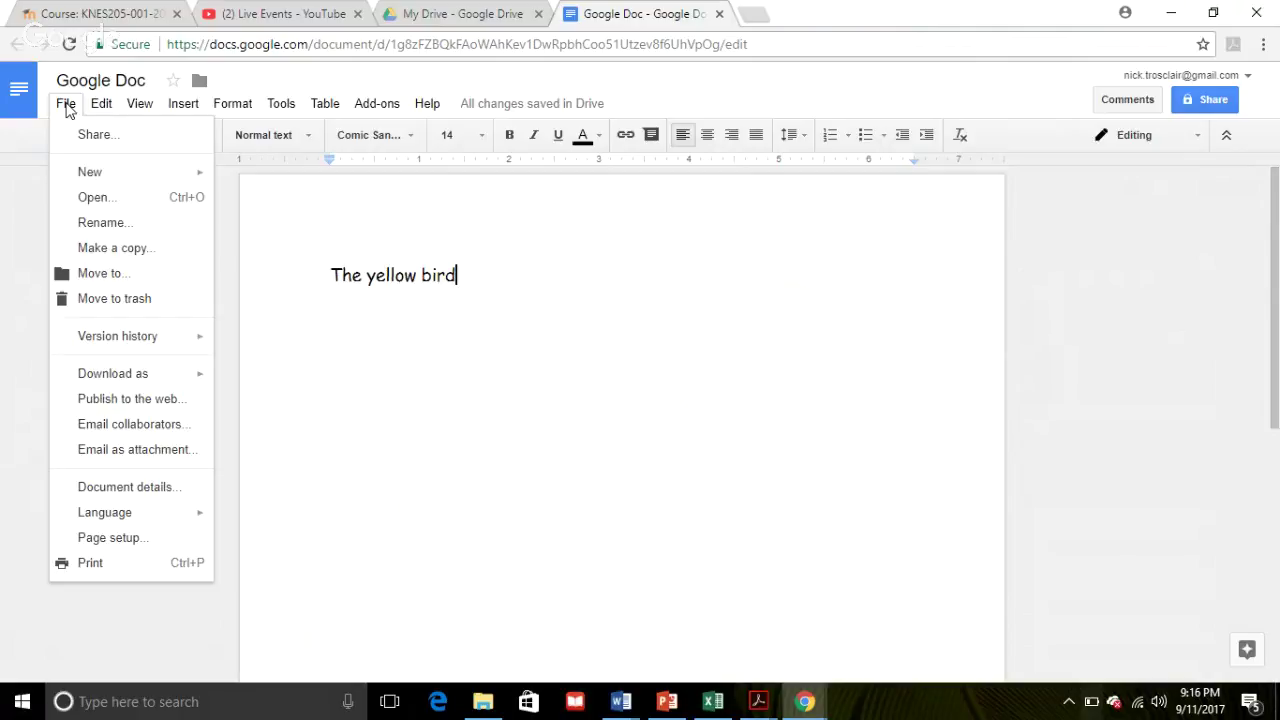
{"action": "left_click", "coordinate": [100, 107]}
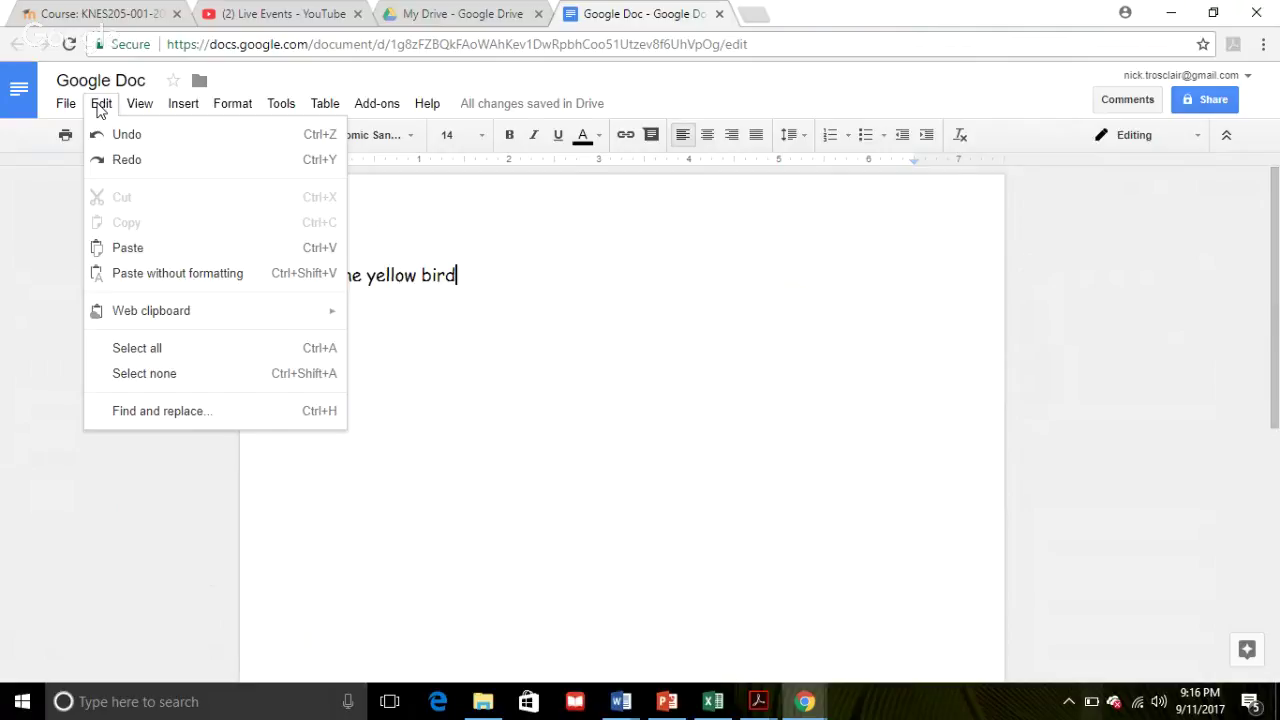
{"action": "mouse_move", "coordinate": [139, 111]}
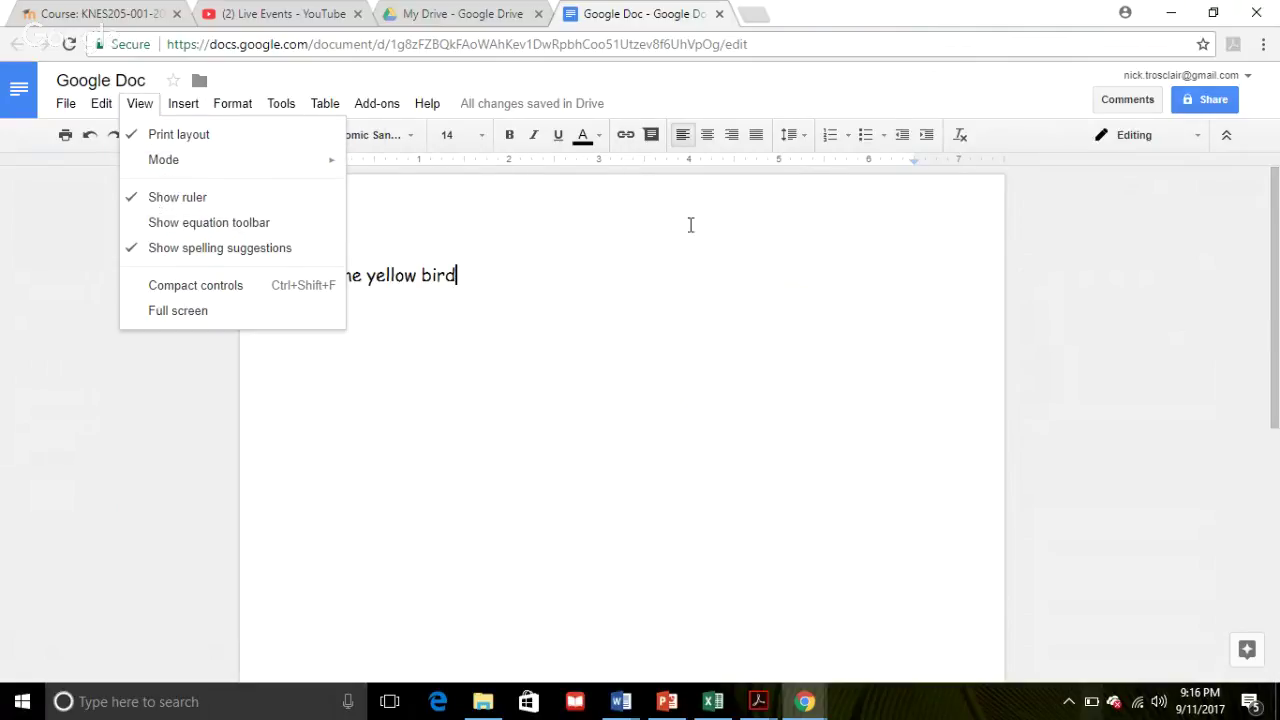
{"action": "left_click", "coordinate": [651, 306]}
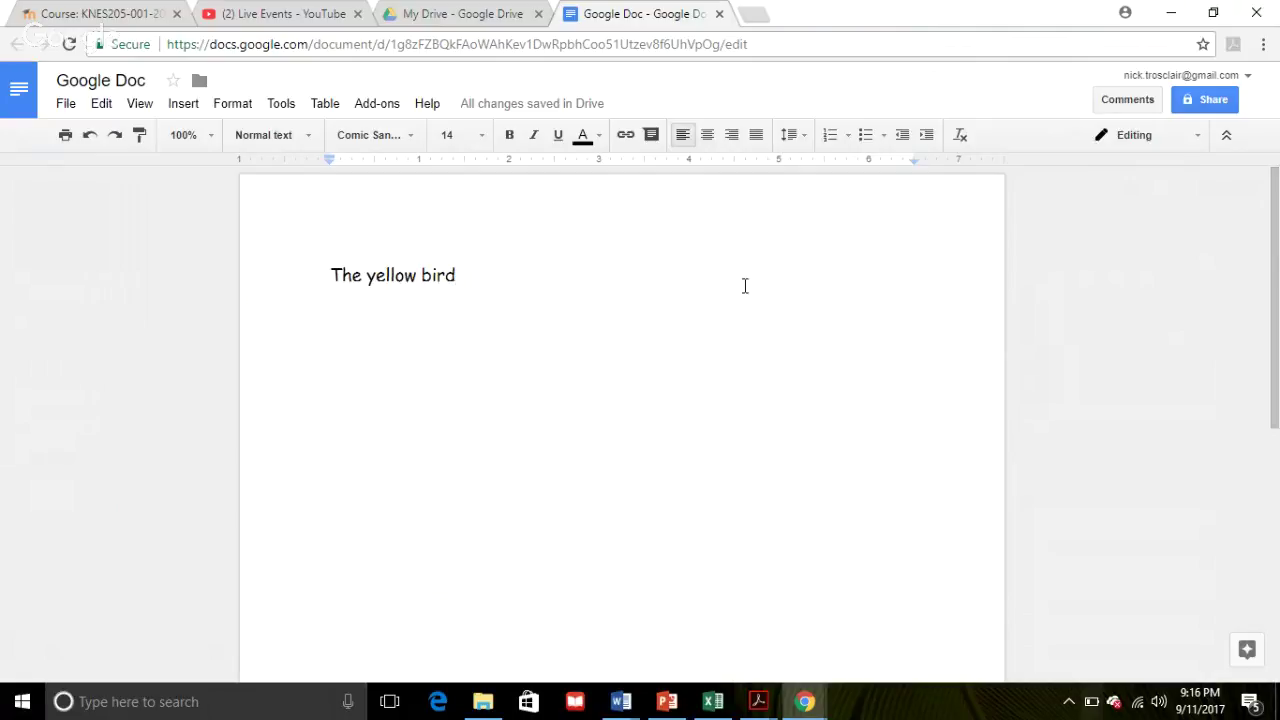
Share the document with the suggested Gmail contact, grant the "Can comment" permission, and send the invitation.
{"action": "left_click", "coordinate": [1207, 100]}
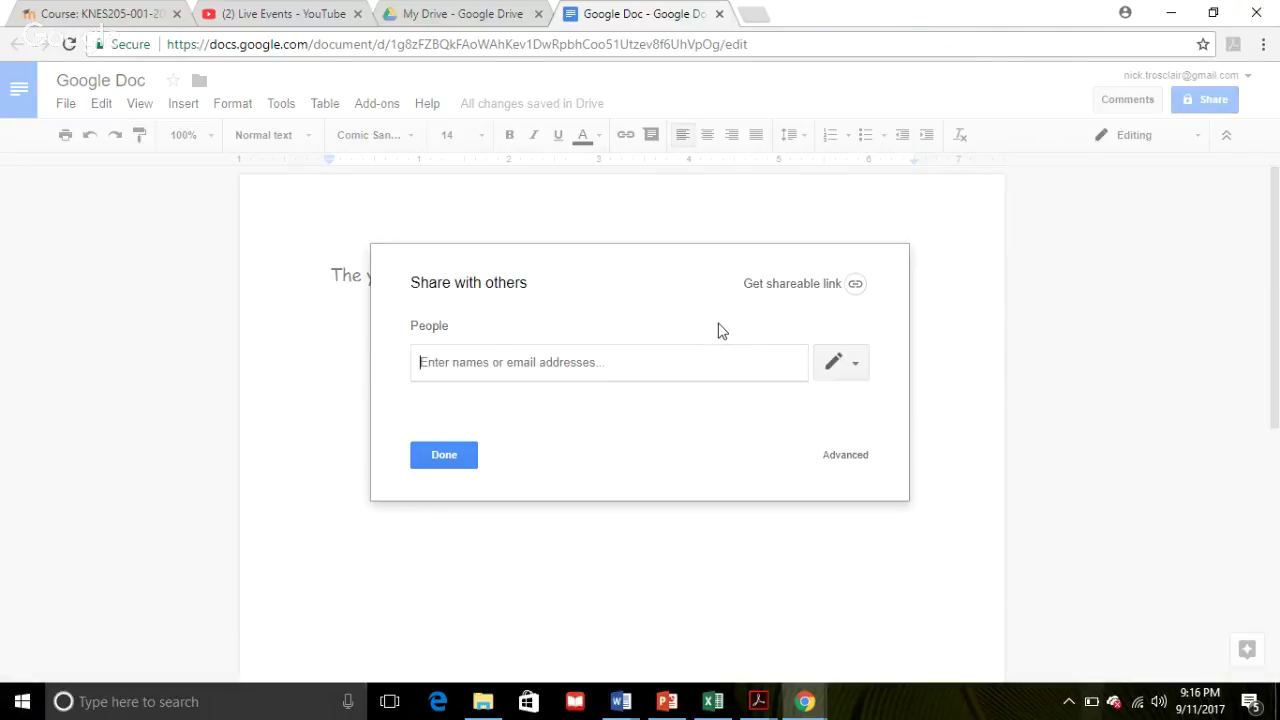
{"action": "type", "text": "wy"}
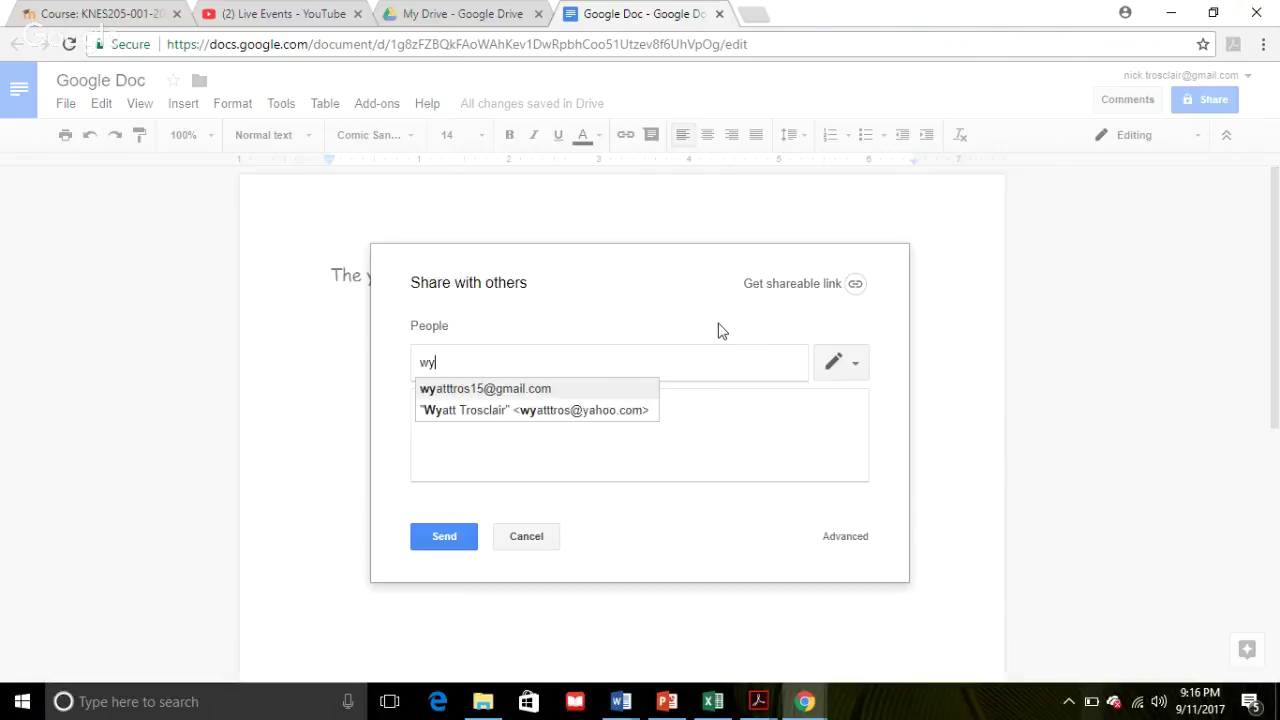
{"action": "left_click", "coordinate": [484, 391]}
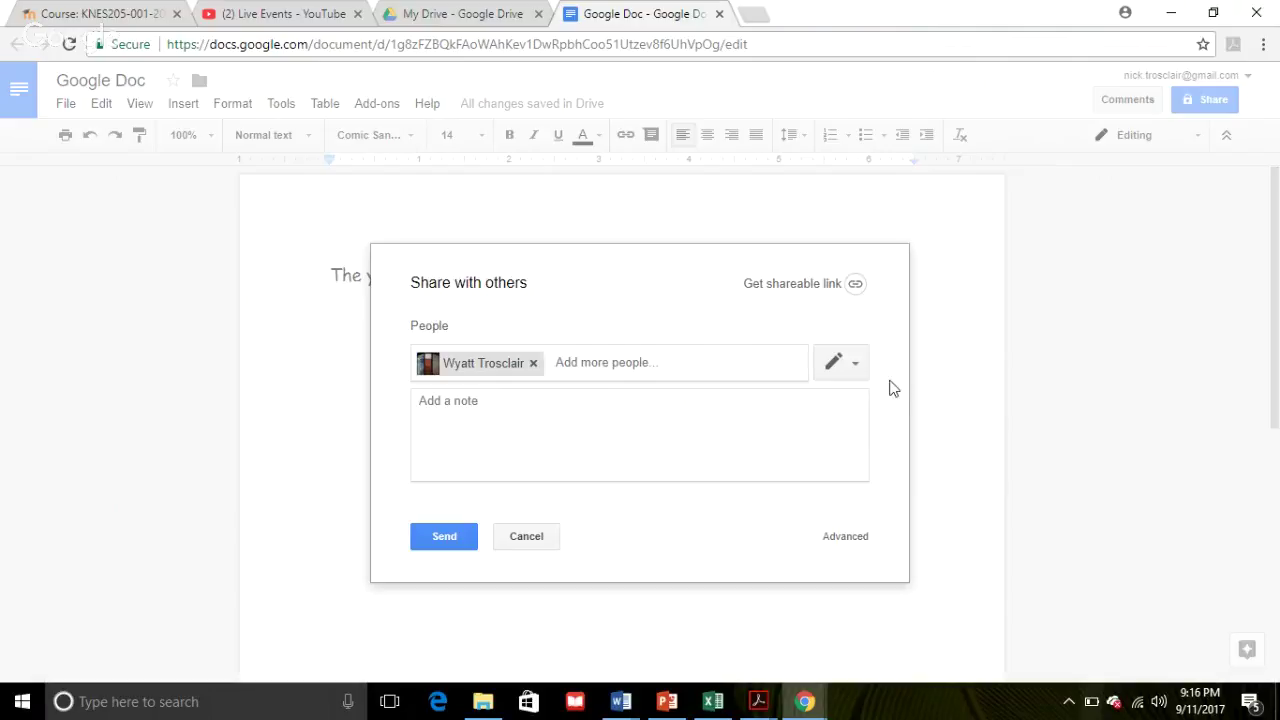
{"action": "left_click", "coordinate": [858, 369]}
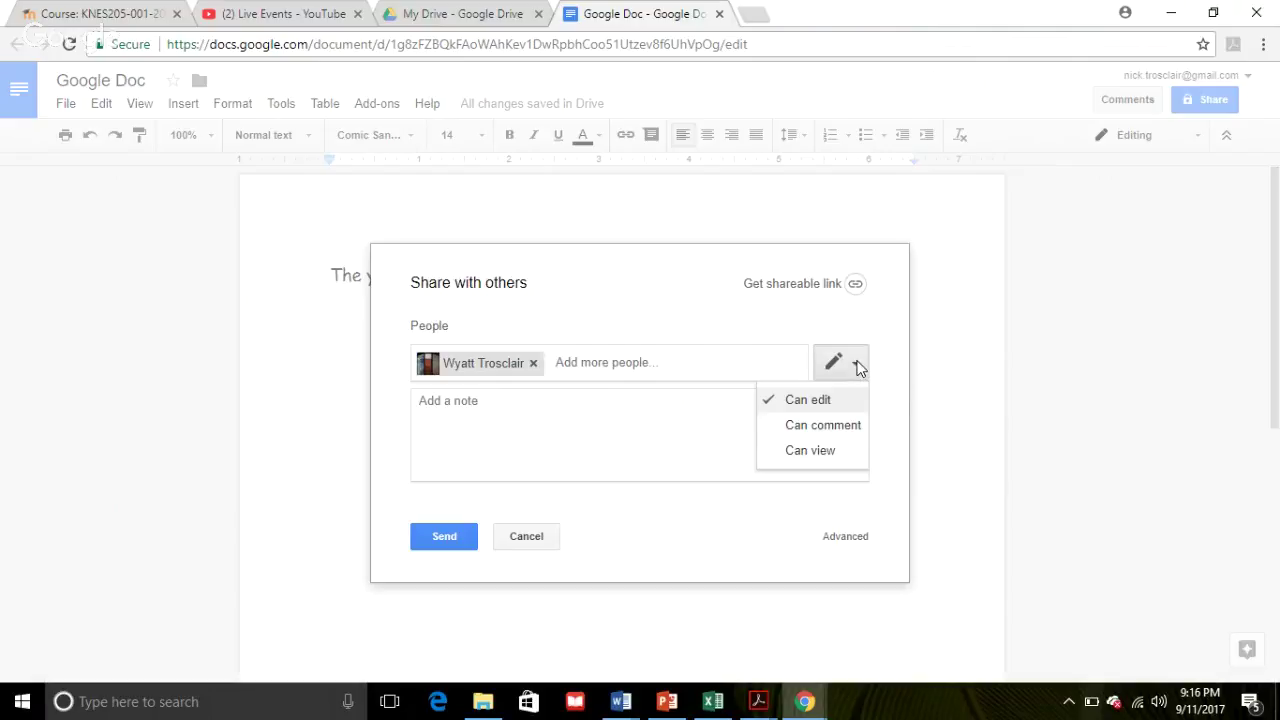
{"action": "left_click", "coordinate": [818, 427]}
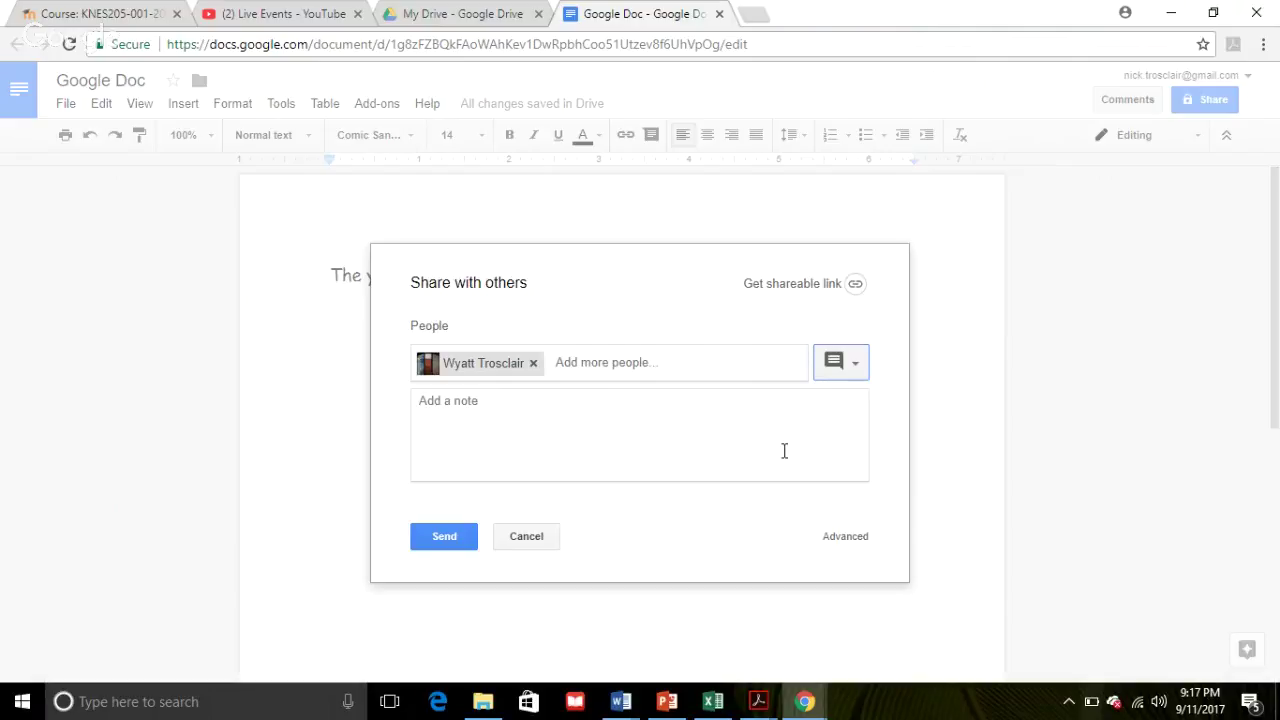
{"action": "left_click", "coordinate": [860, 361]}
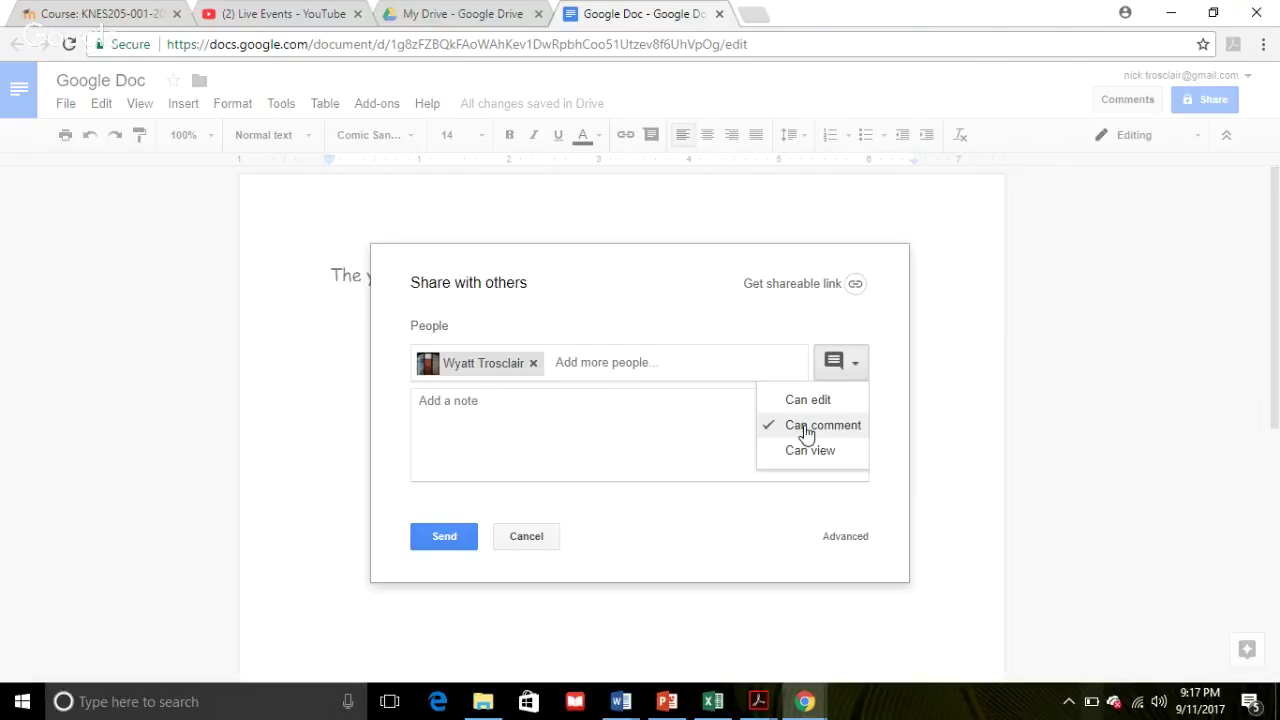
{"action": "left_click", "coordinate": [444, 540]}
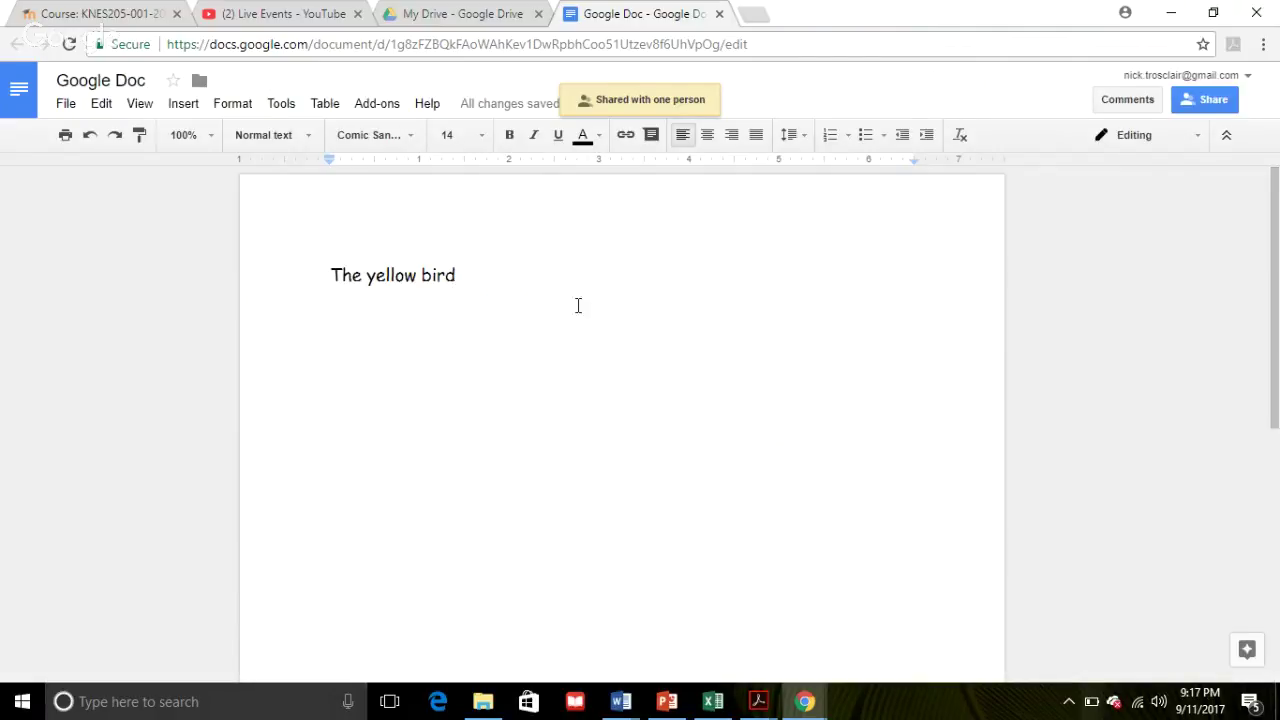
Add the comment "What do you think about the color?" to the text "The yellow bird".
{"action": "left_click_drag", "start_coordinate": [460, 278], "coordinate": [326, 278]}
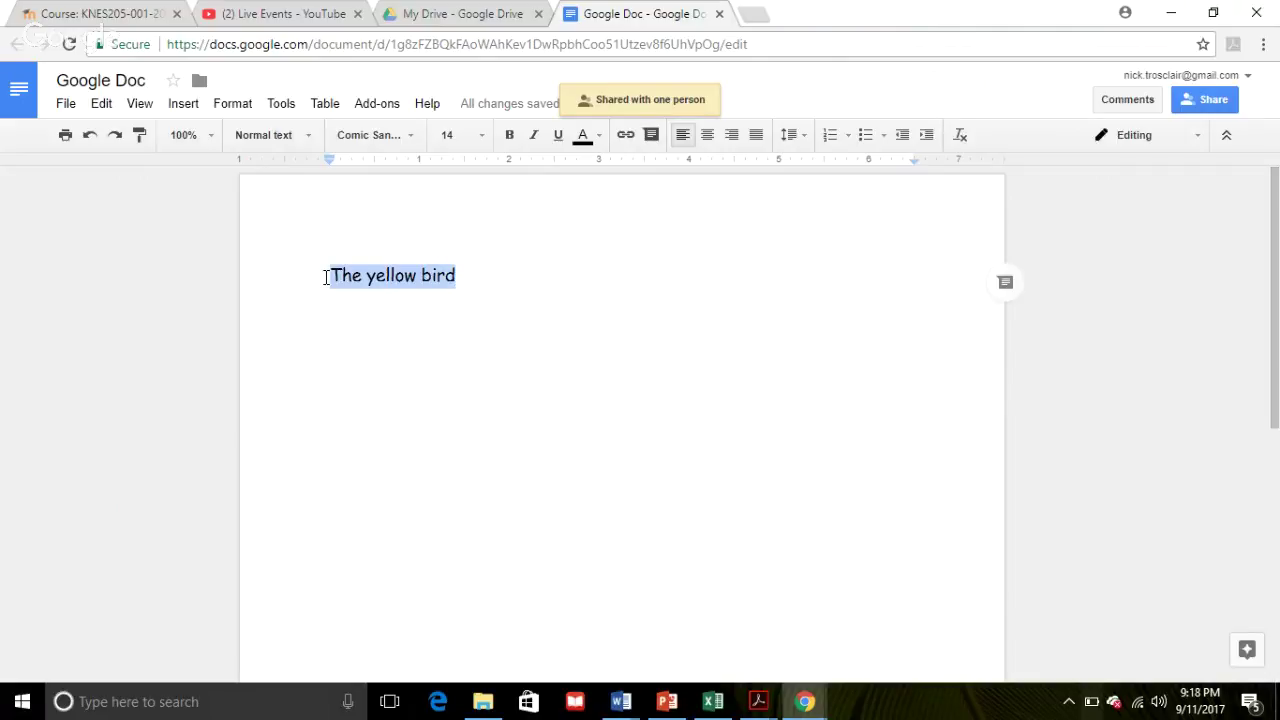
{"action": "left_click", "coordinate": [1147, 104]}
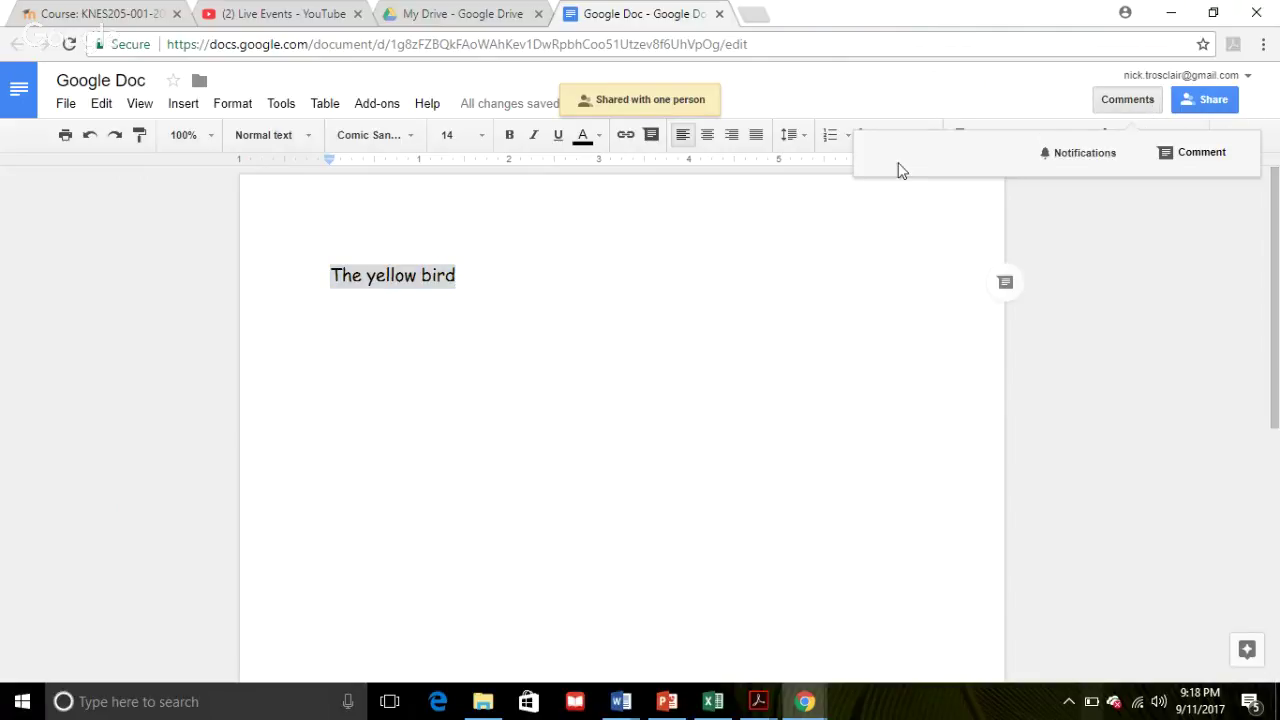
{"action": "left_click", "coordinate": [1195, 153]}
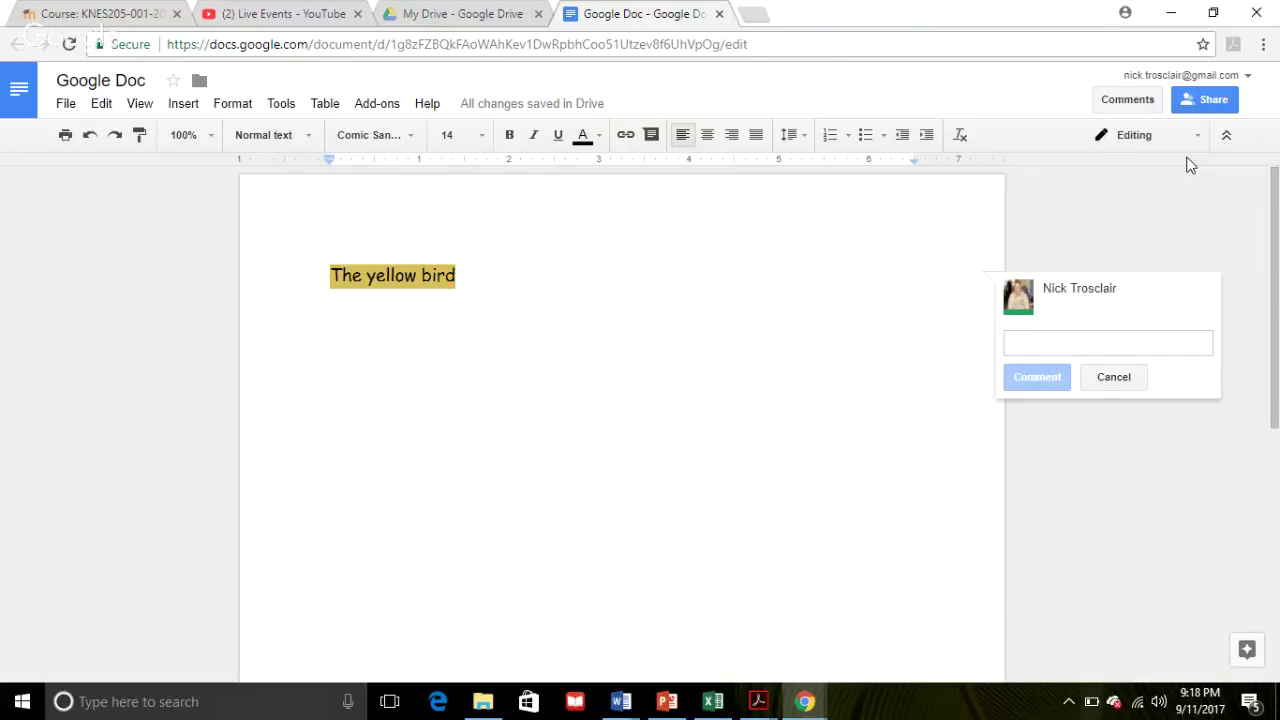
{"action": "type", "text": "What"}
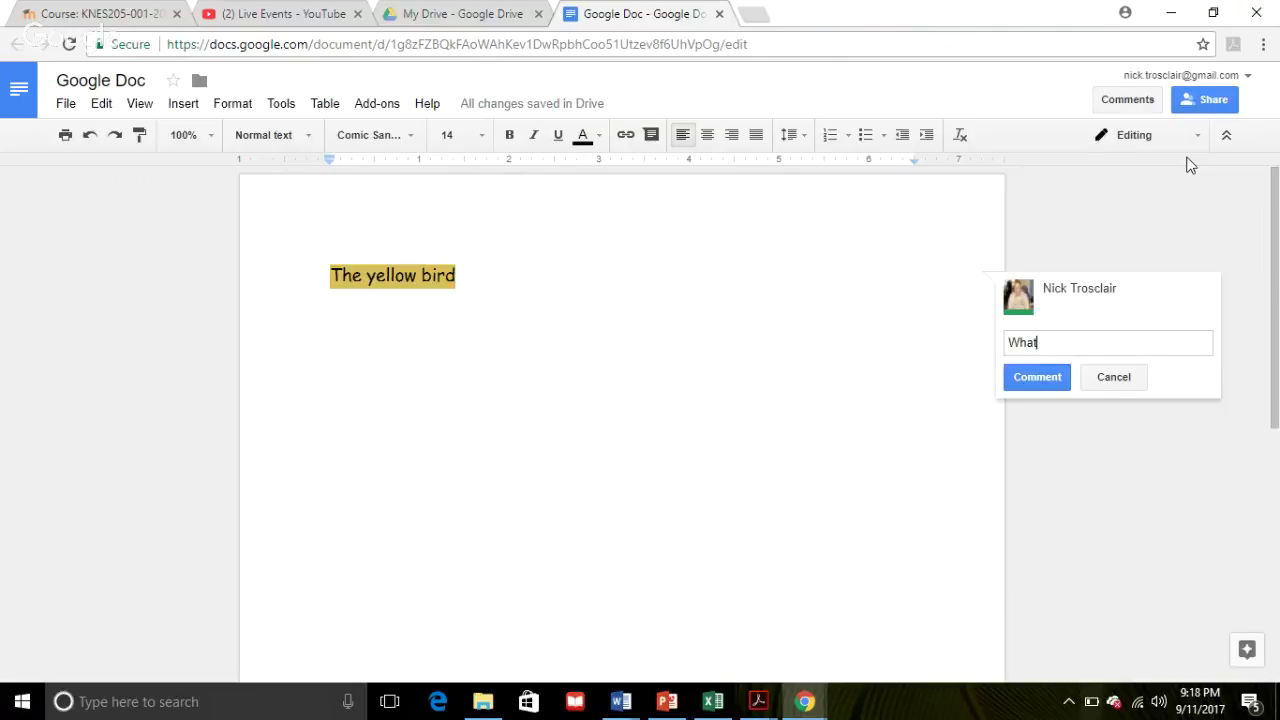
{"action": "type", "text": " do you think about the color"}
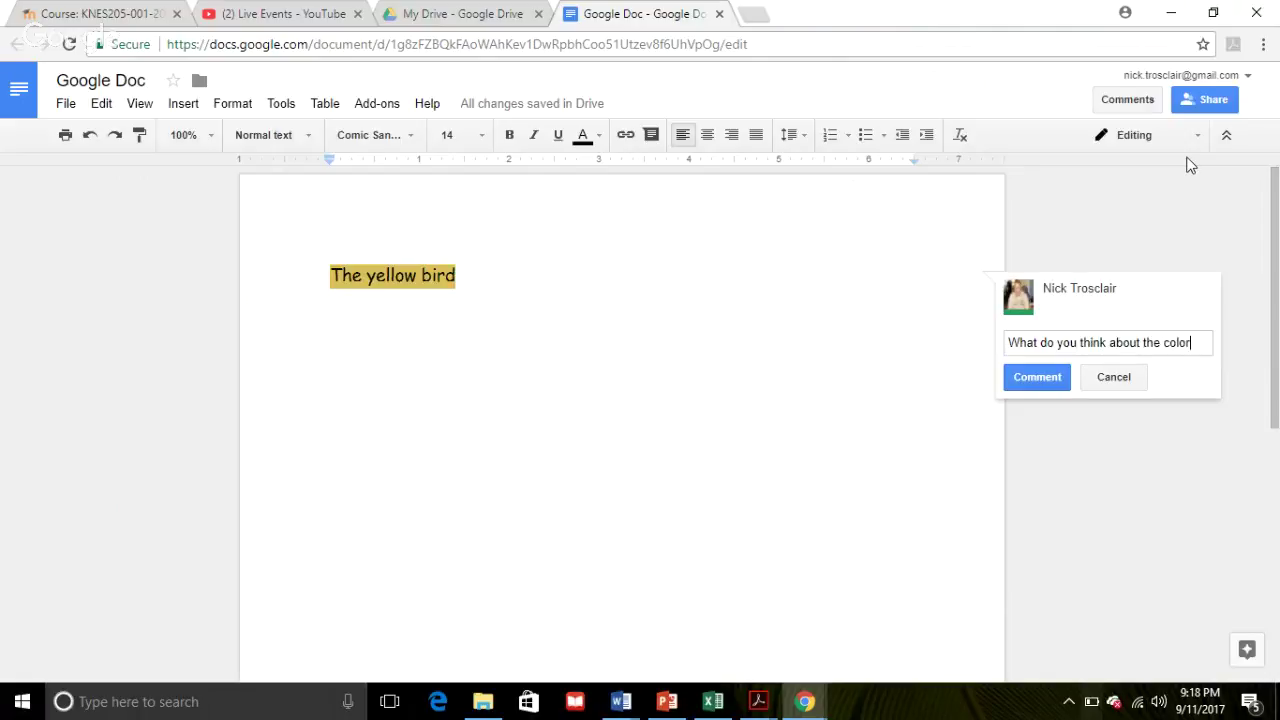
{"action": "type", "text": "?"}
{"action": "left_click", "coordinate": [1035, 377]}
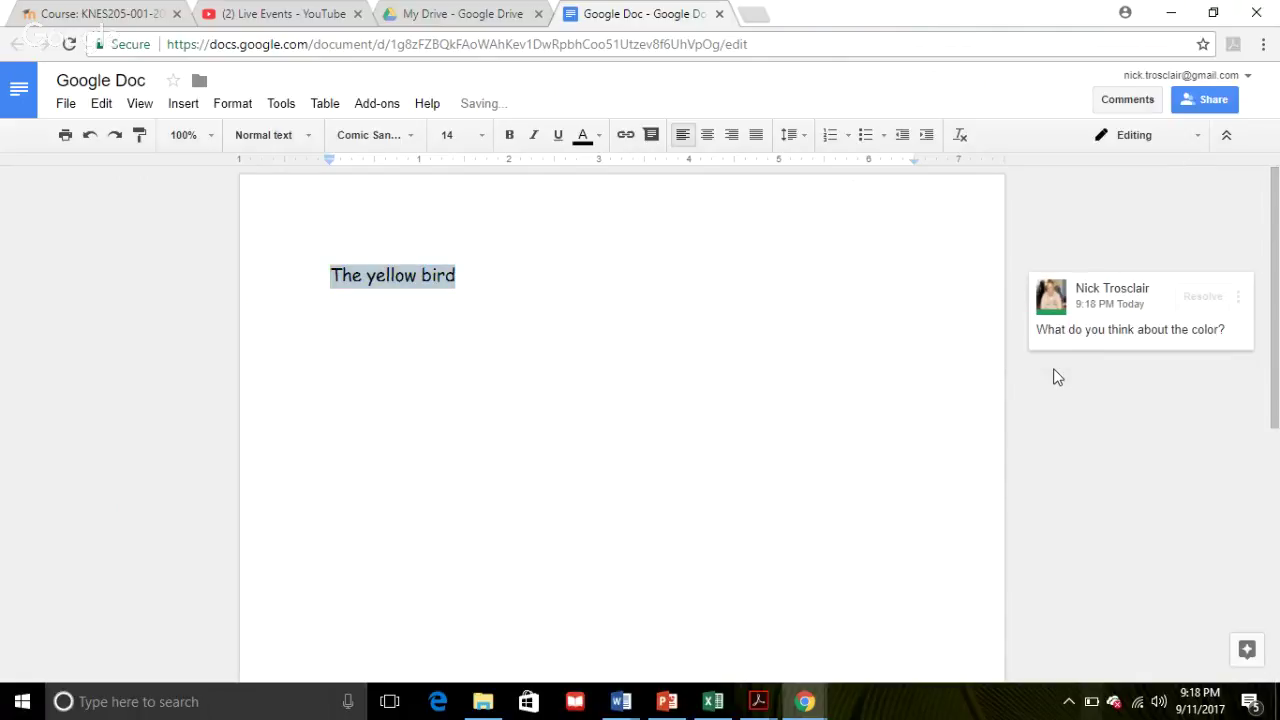
Continue the line after "The yellow bird" with the text "something something something".
{"action": "left_click", "coordinate": [560, 395]}
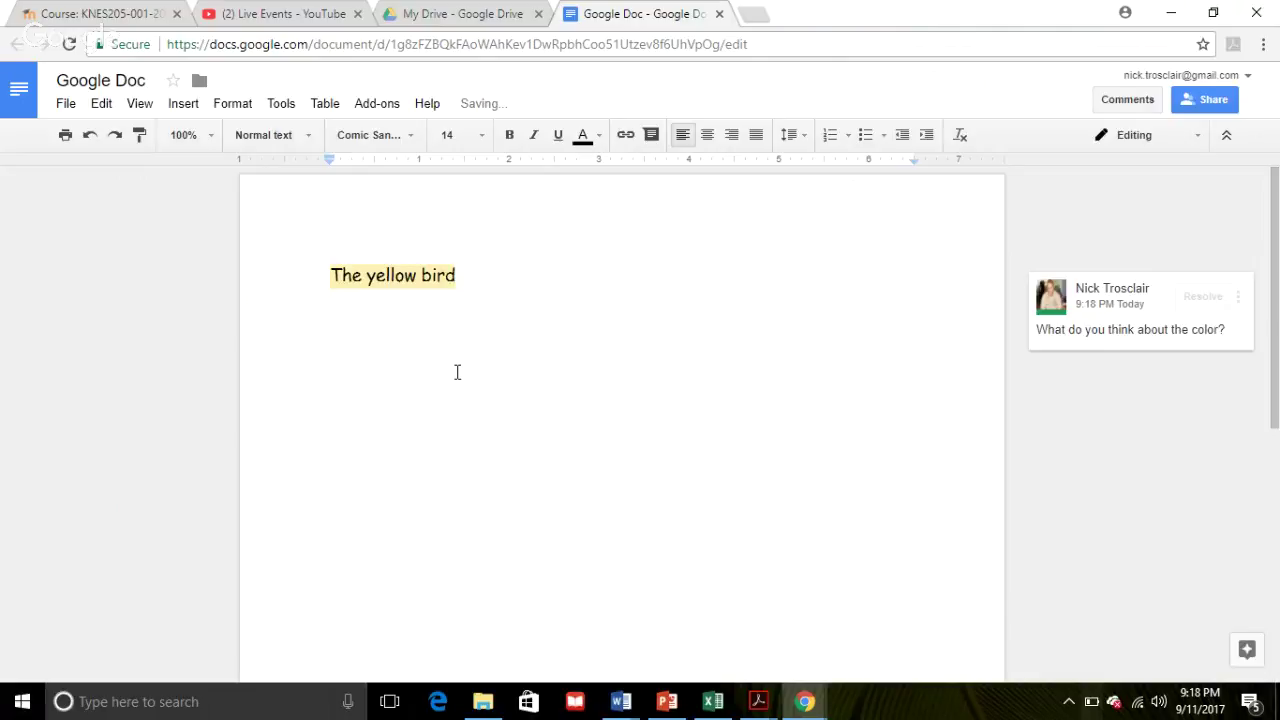
{"action": "type", "text": "something so"}
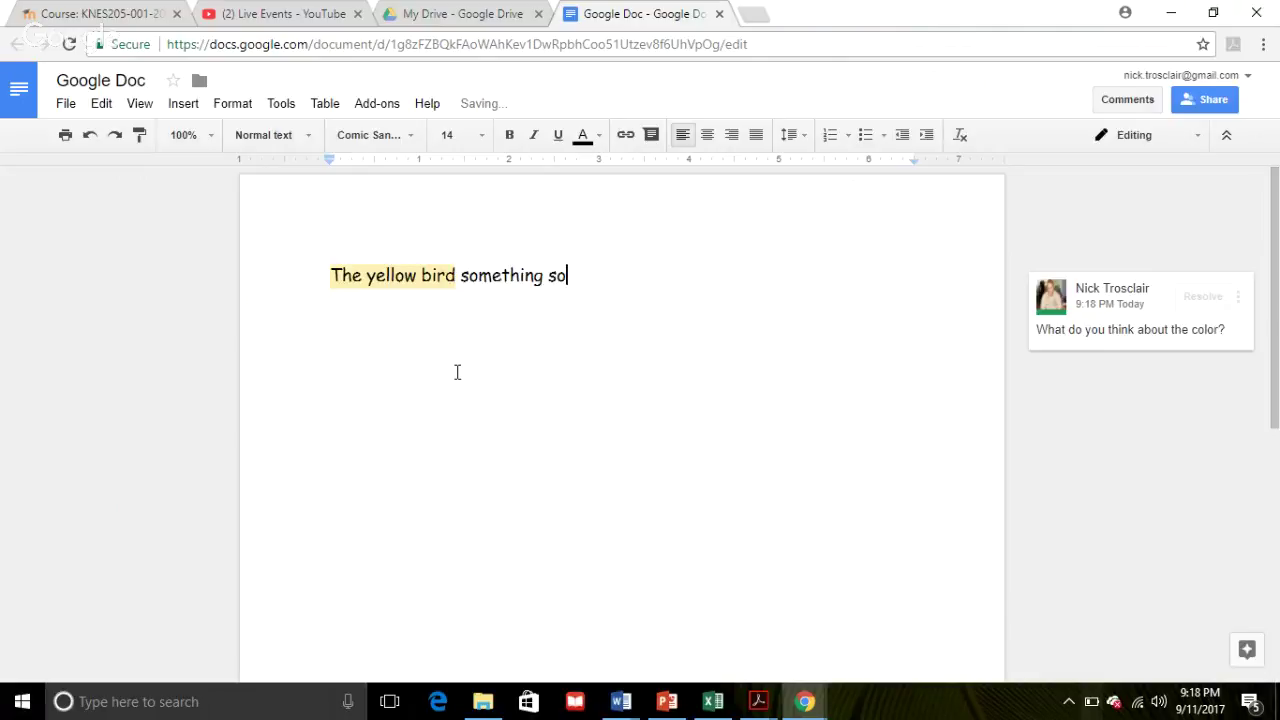
{"action": "type", "text": "mething something something"}
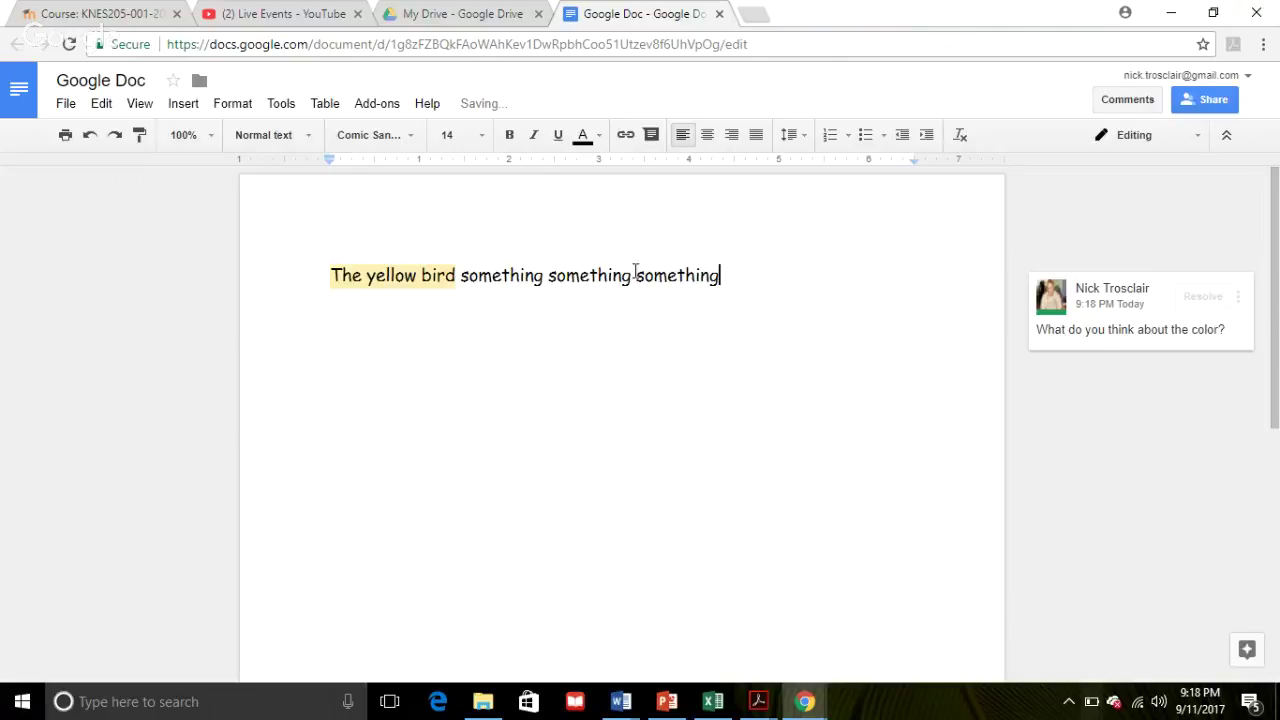
{"action": "left_click_drag", "start_coordinate": [684, 292], "coordinate": [762, 294]}
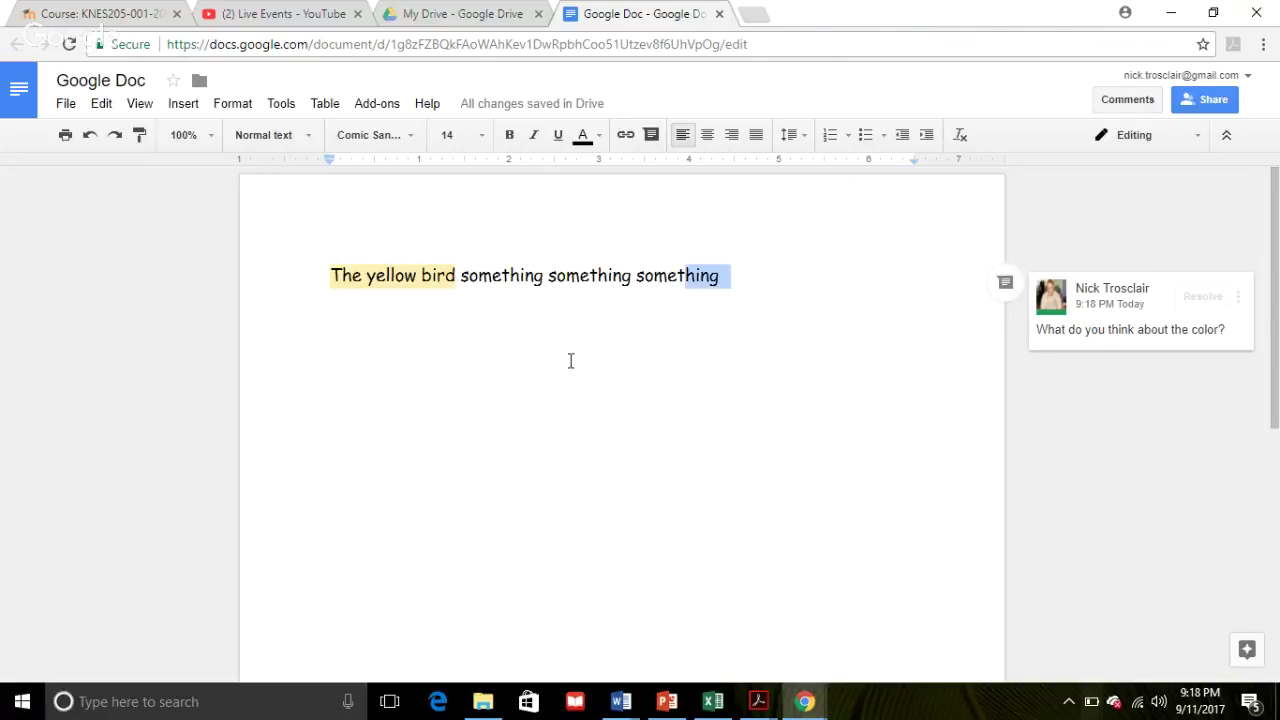
{"action": "left_click_drag", "start_coordinate": [578, 359], "coordinate": [720, 347]}
{"action": "left_click_drag", "start_coordinate": [556, 409], "coordinate": [543, 406]}
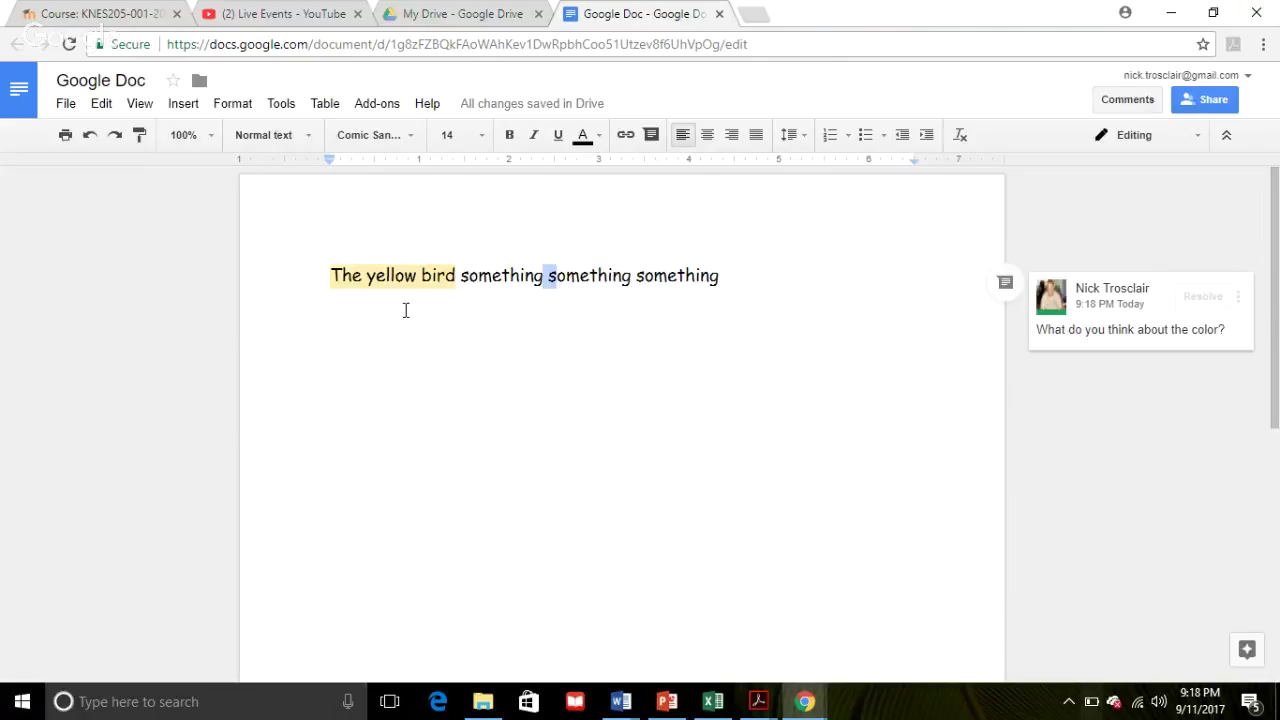
View the comment thread attached to the highlighted text "The yellow bird", including its reply and resolve options.
{"action": "left_click", "coordinate": [391, 279]}
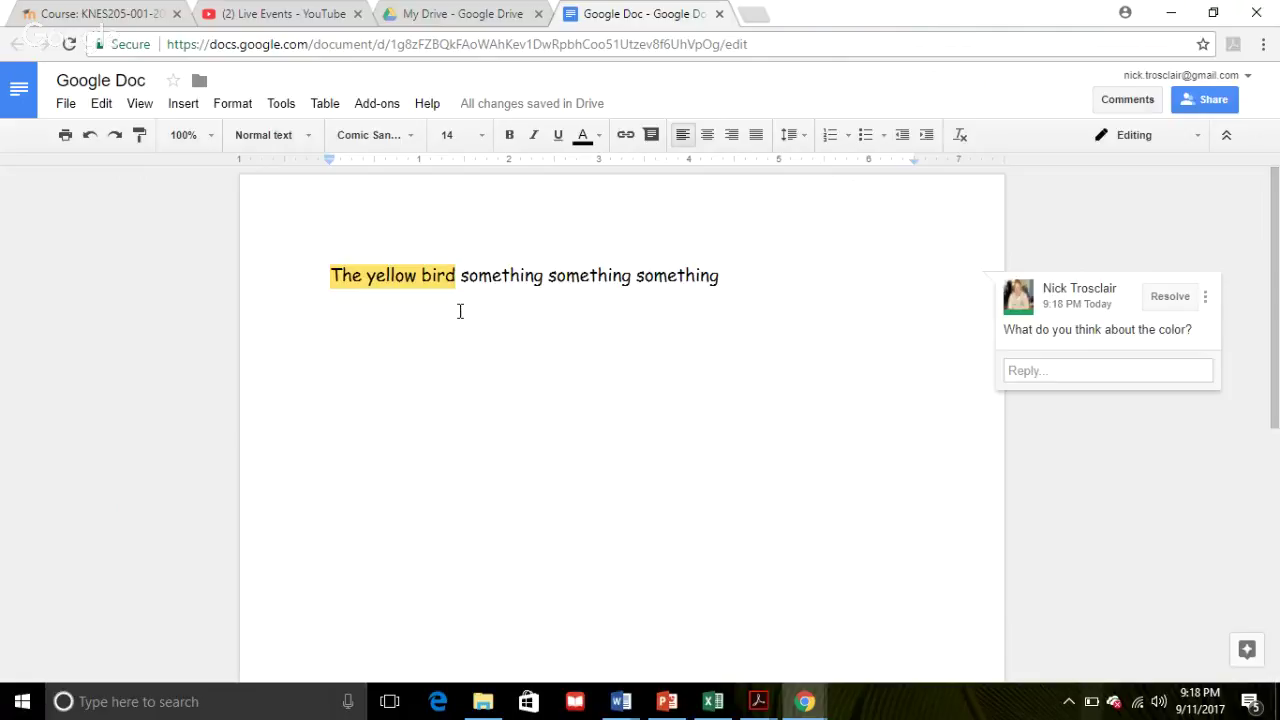
{"action": "left_click", "coordinate": [671, 362]}
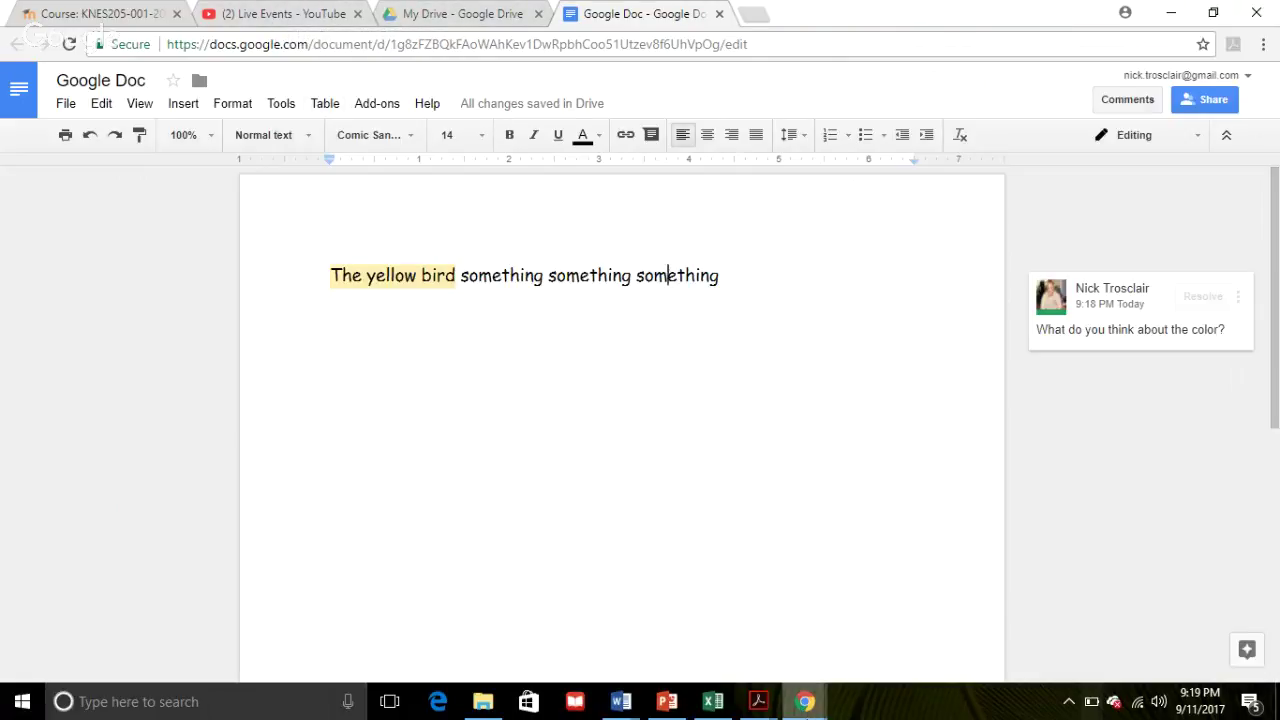
Switch to the Google Hangouts window and leave the call to end the live broadcast.
{"action": "mouse_move", "coordinate": [805, 701]}
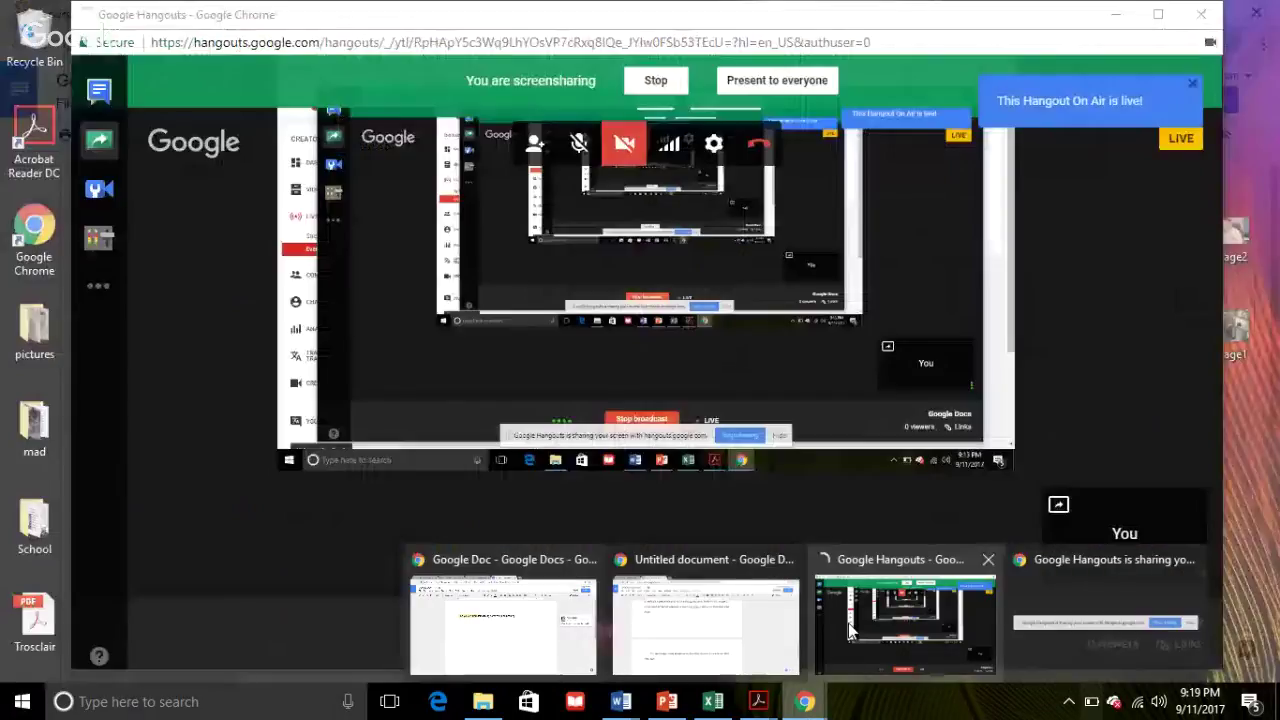
{"action": "left_click", "coordinate": [848, 630]}
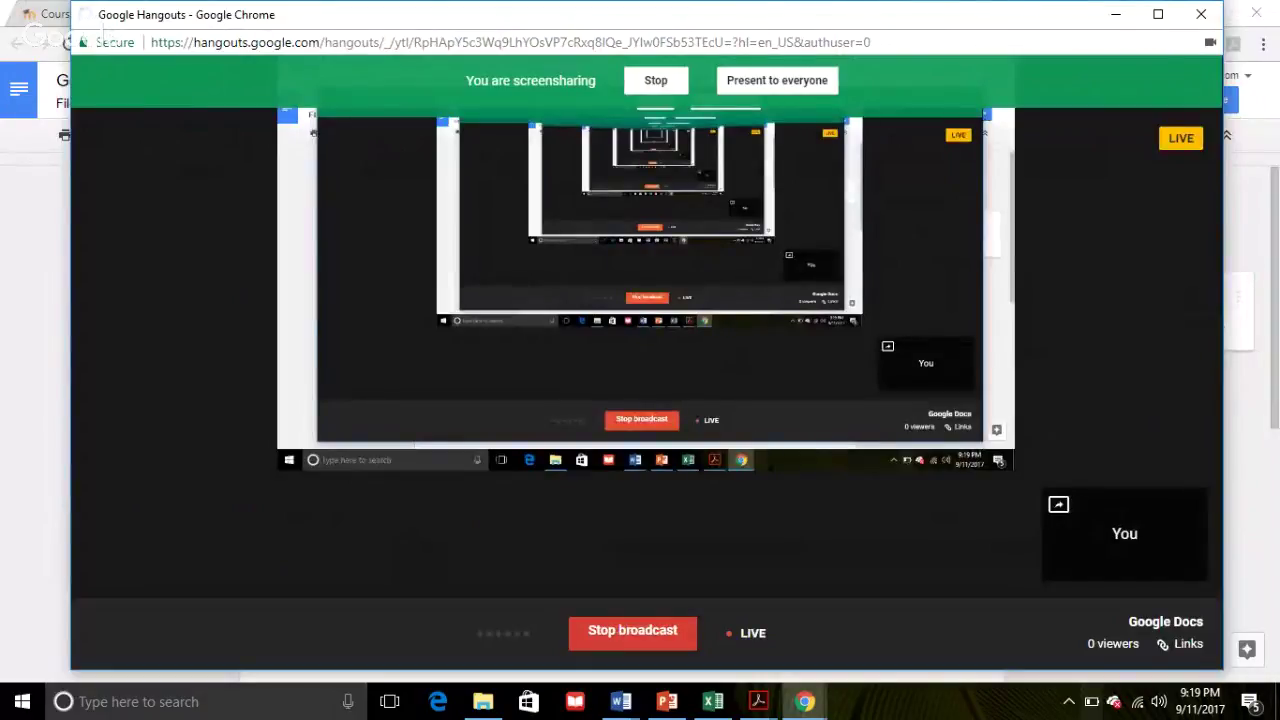
{"action": "mouse_move", "coordinate": [760, 155]}
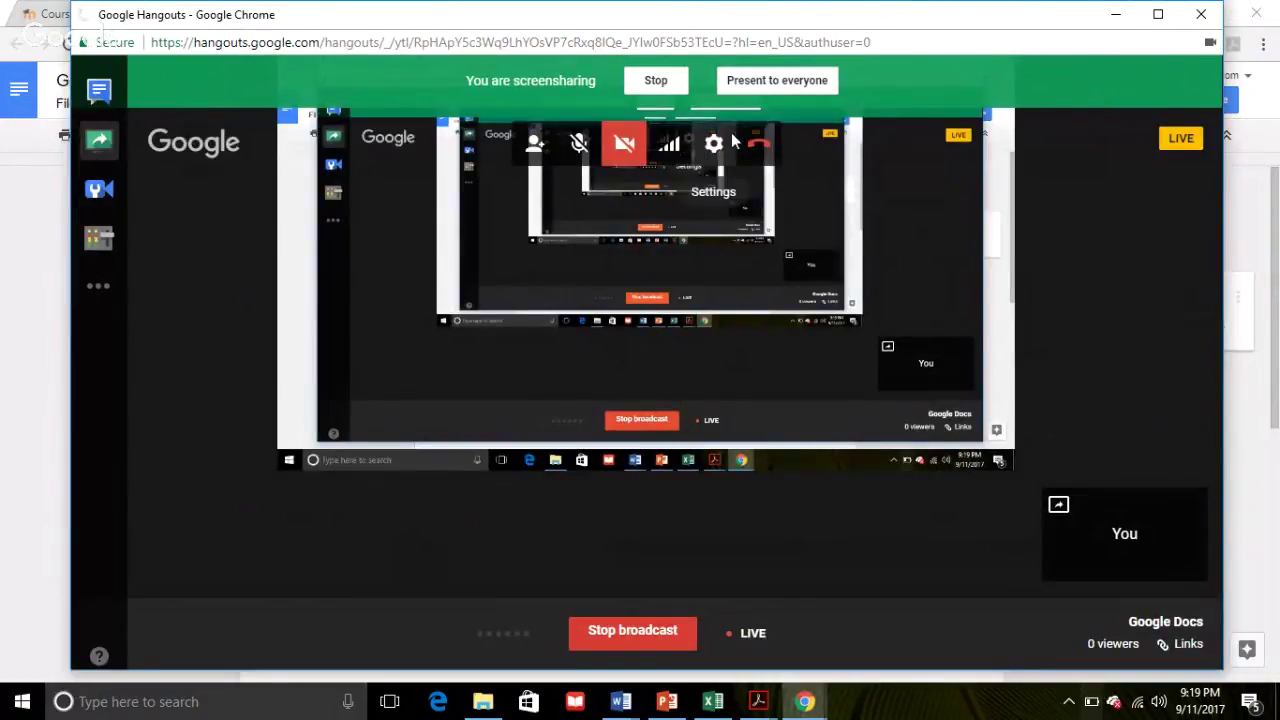
{"action": "left_click", "coordinate": [758, 148]}
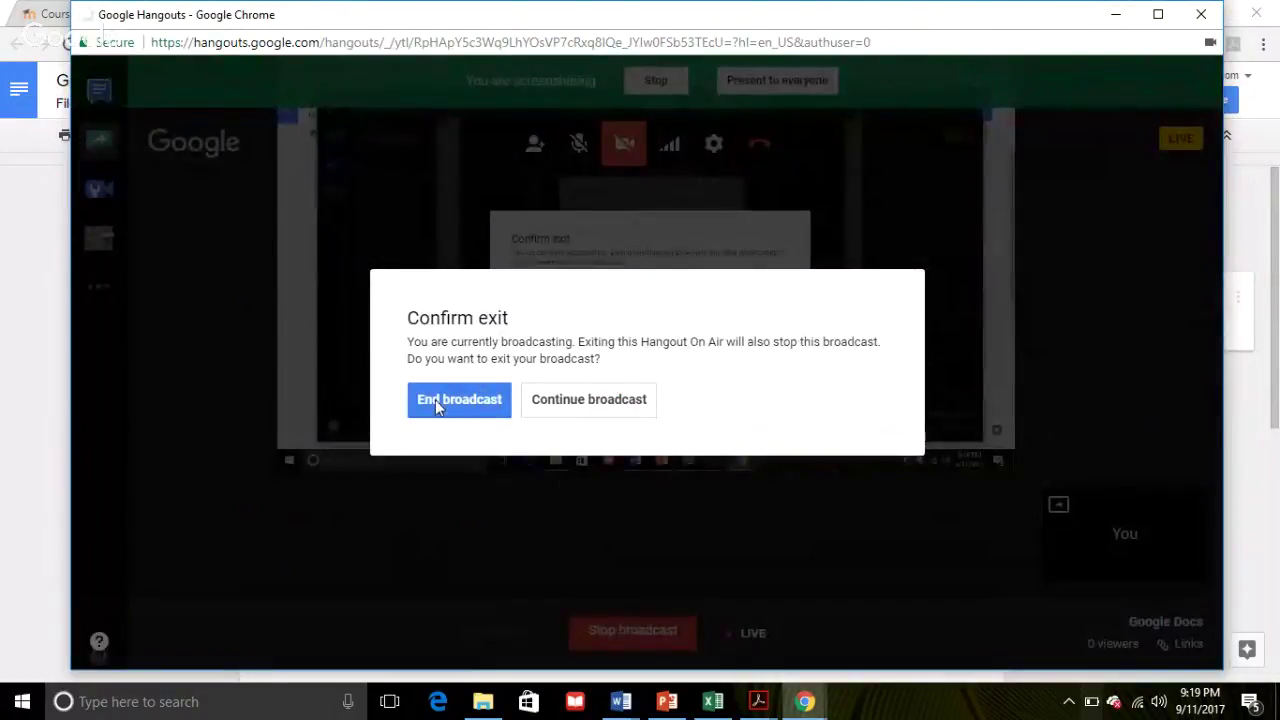